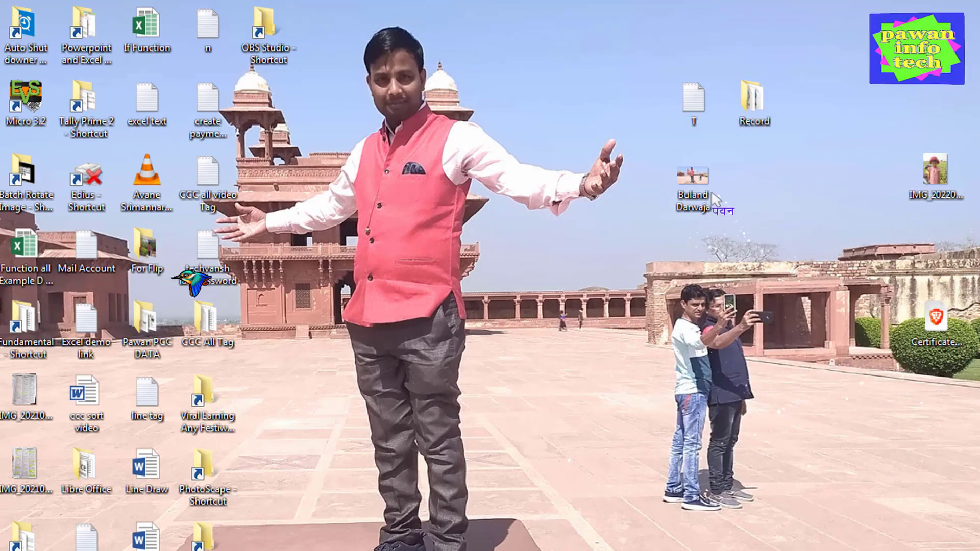
Step: View the properties of the Buland Darwaja image and of the Record folder, closing each dialog
{"action": "double_click", "coordinate": [700, 178], "text": "alt"}
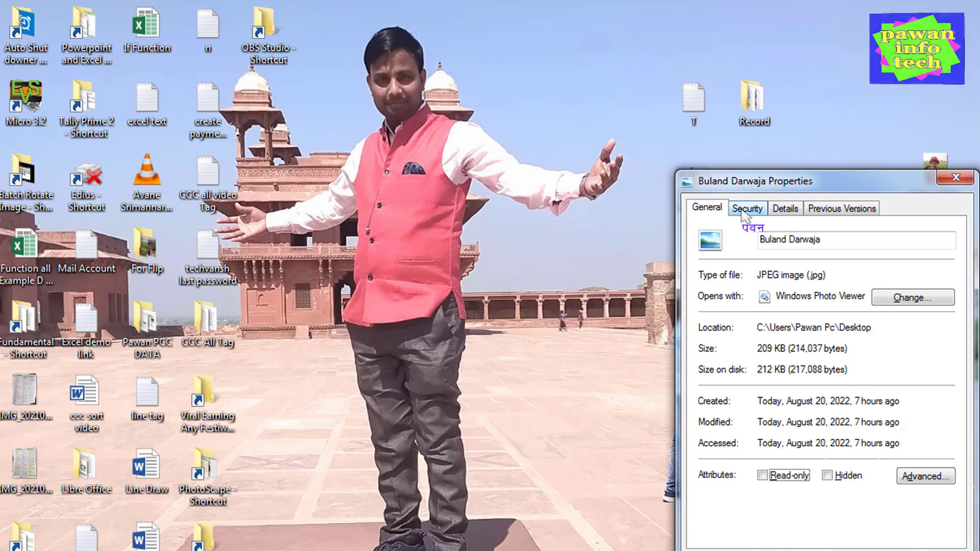
{"action": "left_click", "coordinate": [956, 178]}
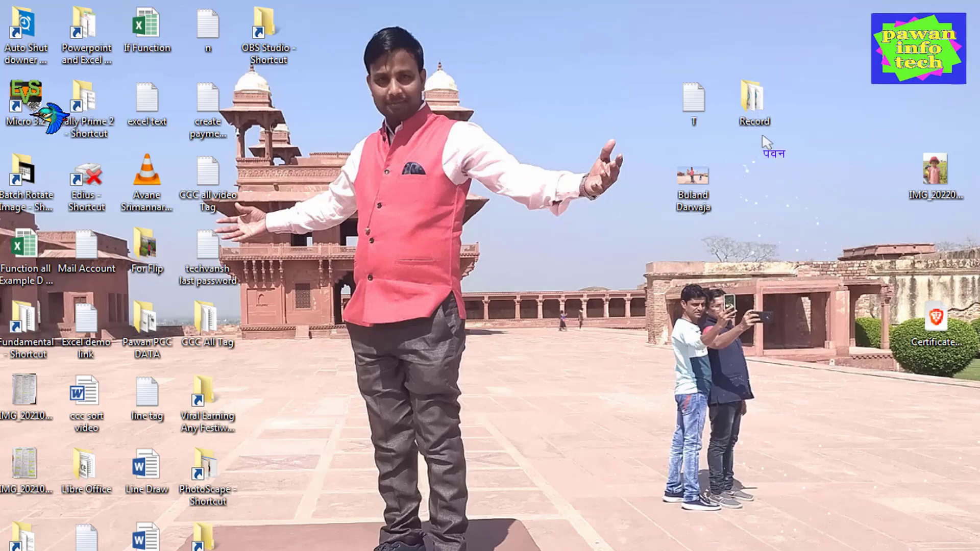
{"action": "double_click", "coordinate": [747, 100], "text": "alt"}
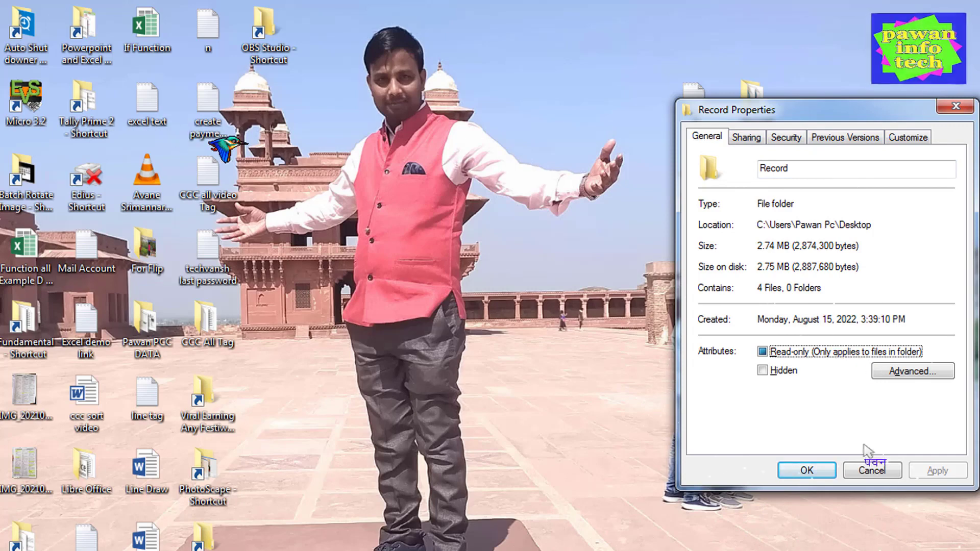
{"action": "left_click", "coordinate": [872, 471]}
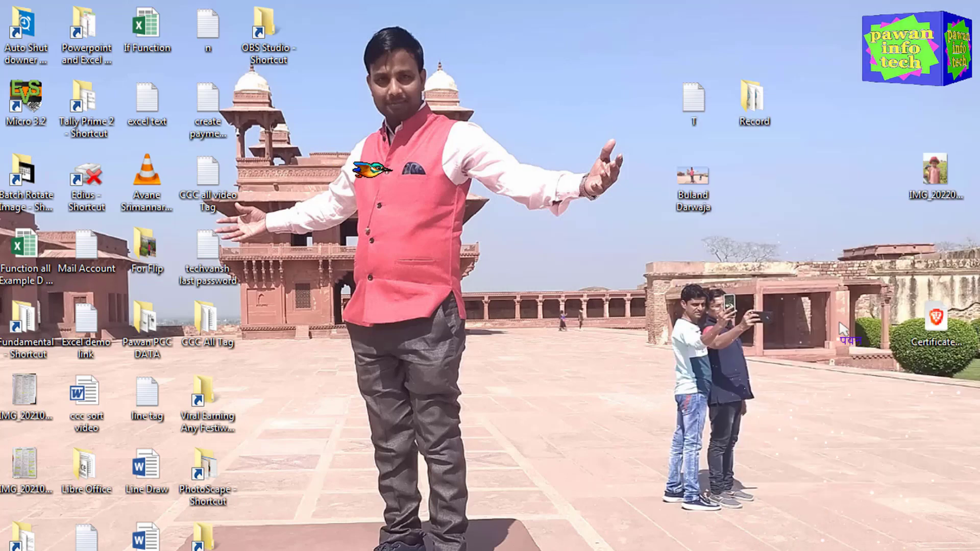
Step: View the properties of the T text document with its dialog moved off the desktop icons, and close it
{"action": "right_click", "coordinate": [754, 236]}
{"action": "left_click", "coordinate": [799, 281]}
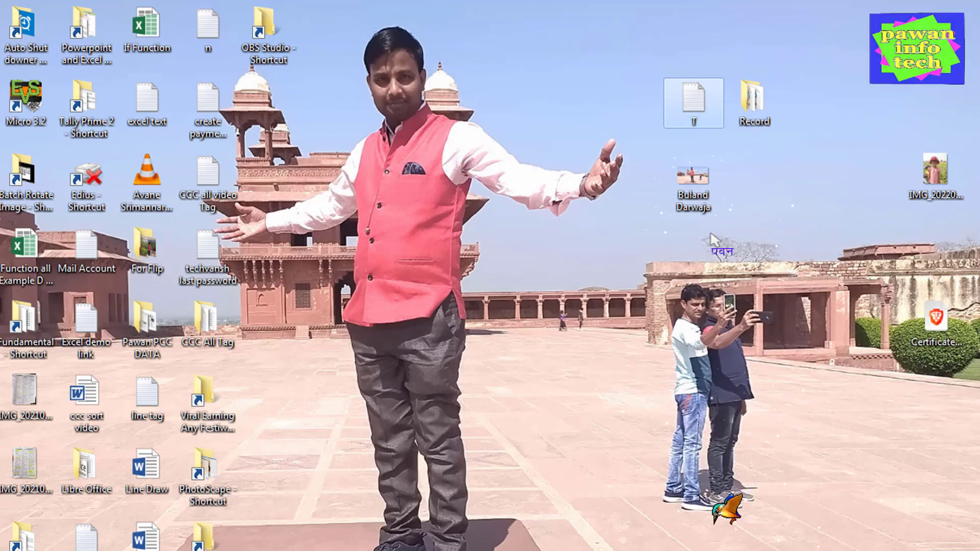
{"action": "key", "text": "alt+Return"}
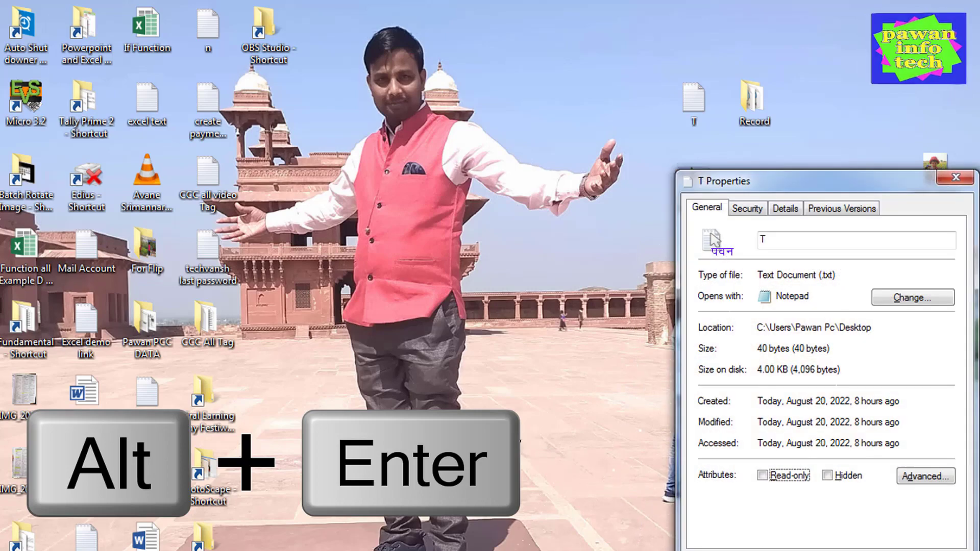
{"action": "left_click_drag", "start_coordinate": [817, 184], "coordinate": [531, 144]}
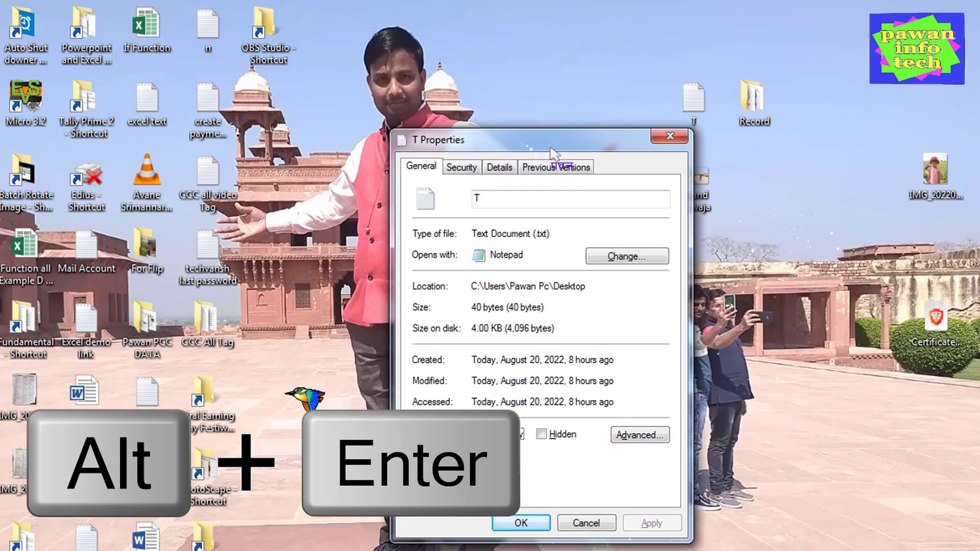
{"action": "left_click", "coordinate": [668, 136]}
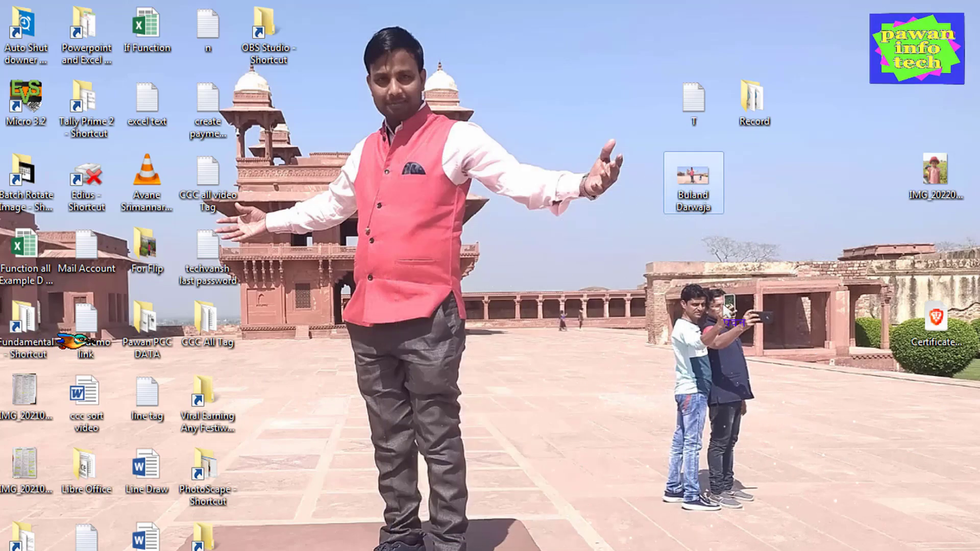
Step: Examine the properties of the Buland Darwaja image and the Record folder side by side, and close both dialogs
{"action": "key", "text": "alt+Return"}
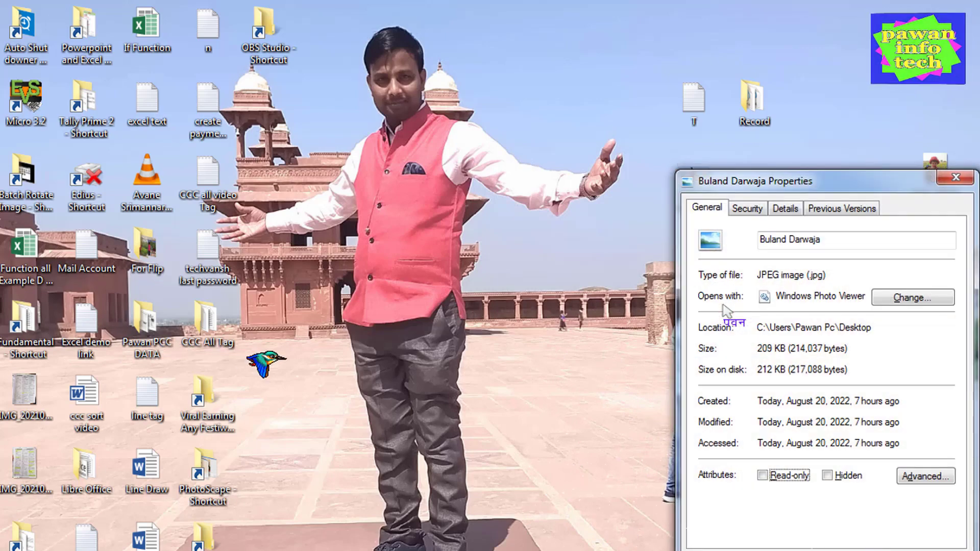
{"action": "left_click_drag", "start_coordinate": [809, 186], "coordinate": [342, 190]}
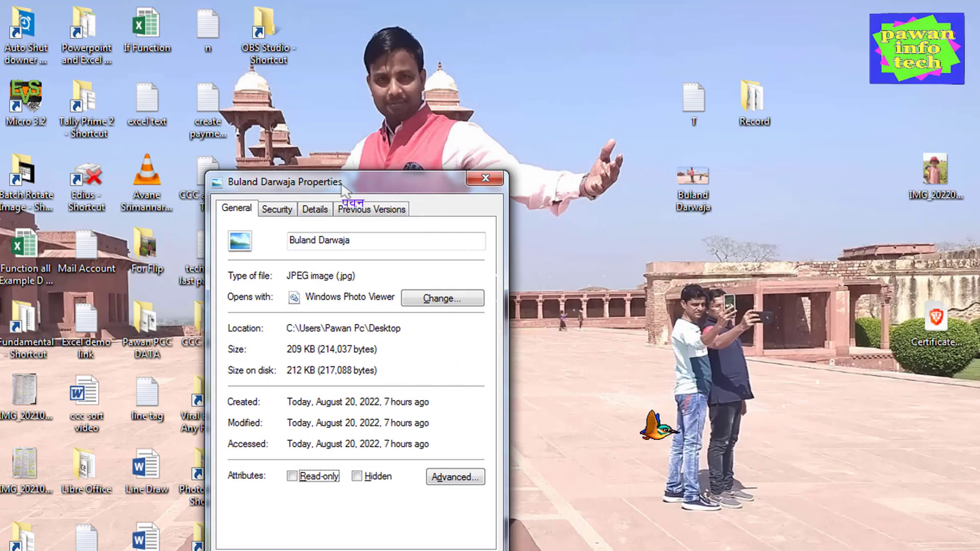
{"action": "left_click", "coordinate": [753, 100]}
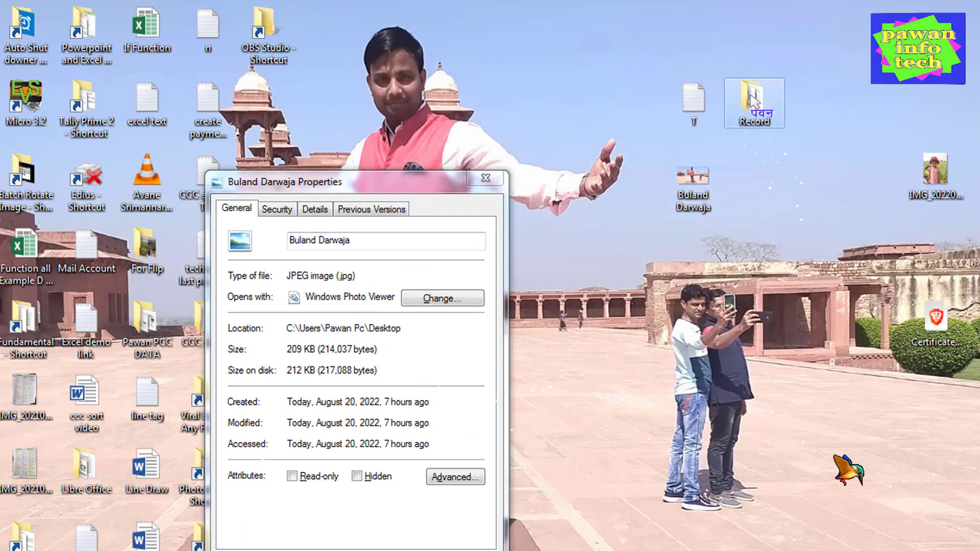
{"action": "double_click", "coordinate": [755, 101]}
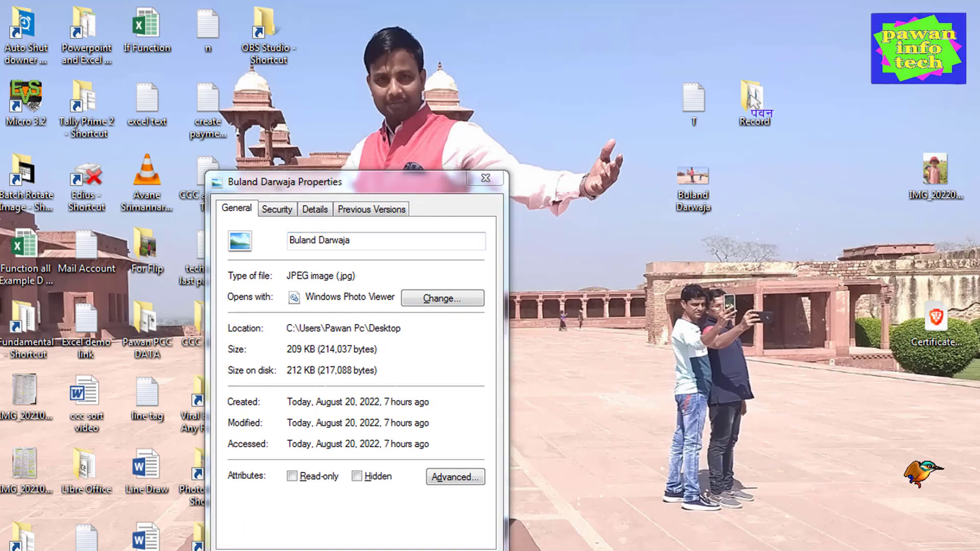
{"action": "left_click_drag", "start_coordinate": [833, 106], "coordinate": [674, 190]}
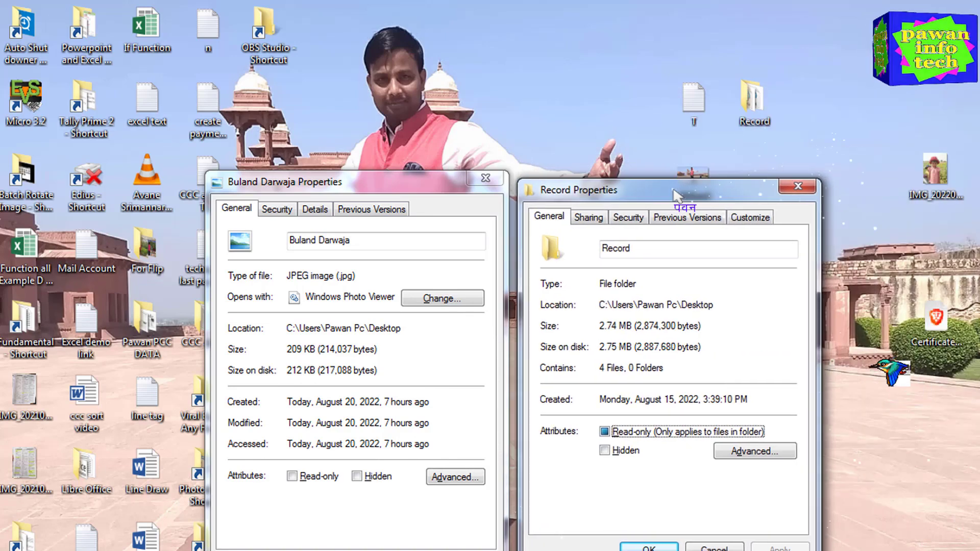
{"action": "left_click", "coordinate": [797, 192]}
{"action": "left_click", "coordinate": [486, 178]}
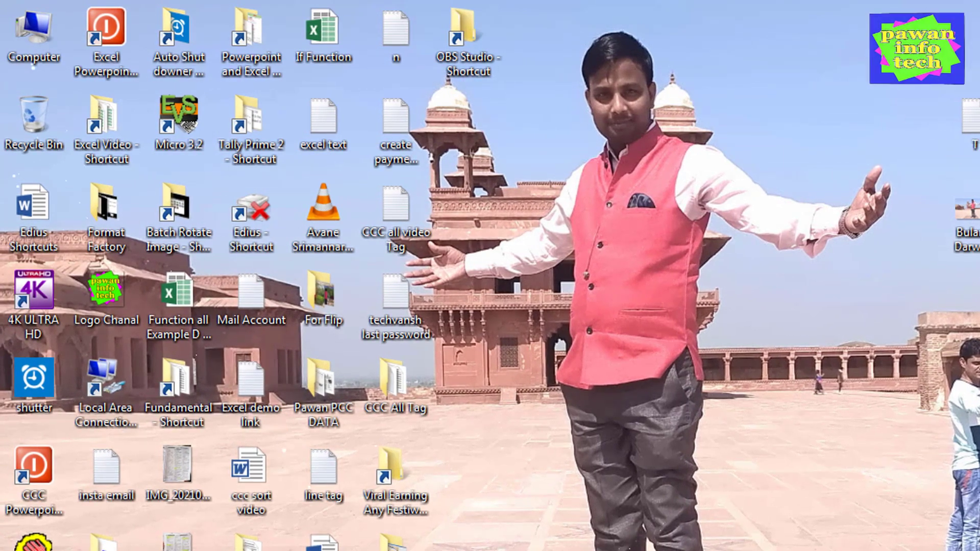
Step: Open the Boy folder on Local Disk (D:) under Pawan Wedding Projects Other Materials 2019, Wedding New 2019 Songs Best, All Mp3 Wedding Song
{"action": "double_click", "coordinate": [38, 46]}
{"action": "left_click_drag", "start_coordinate": [540, 95], "coordinate": [522, 68]}
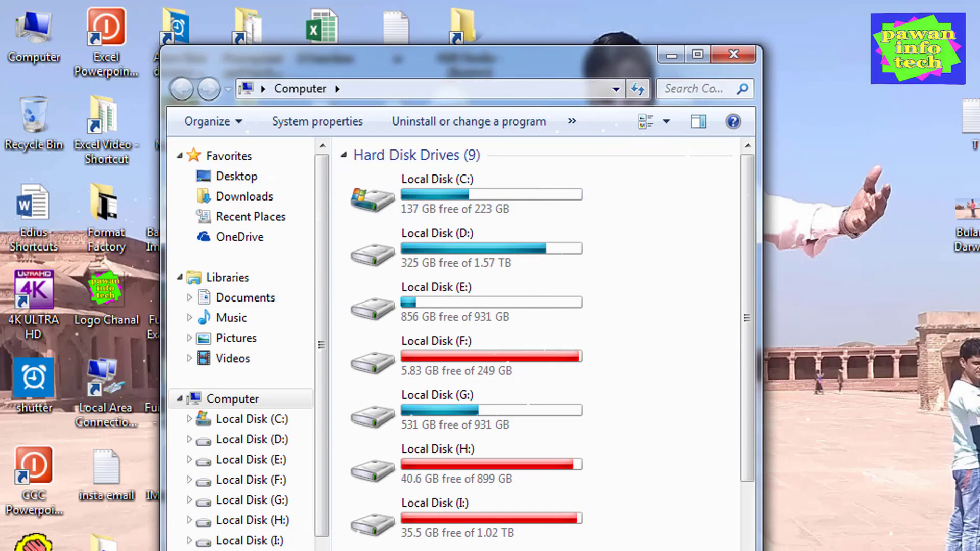
{"action": "left_click", "coordinate": [466, 251]}
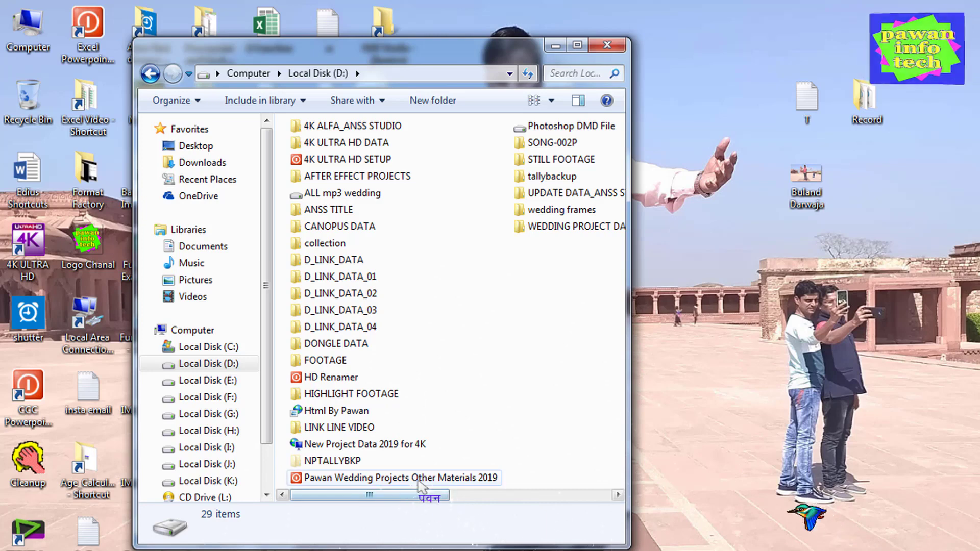
{"action": "double_click", "coordinate": [401, 479]}
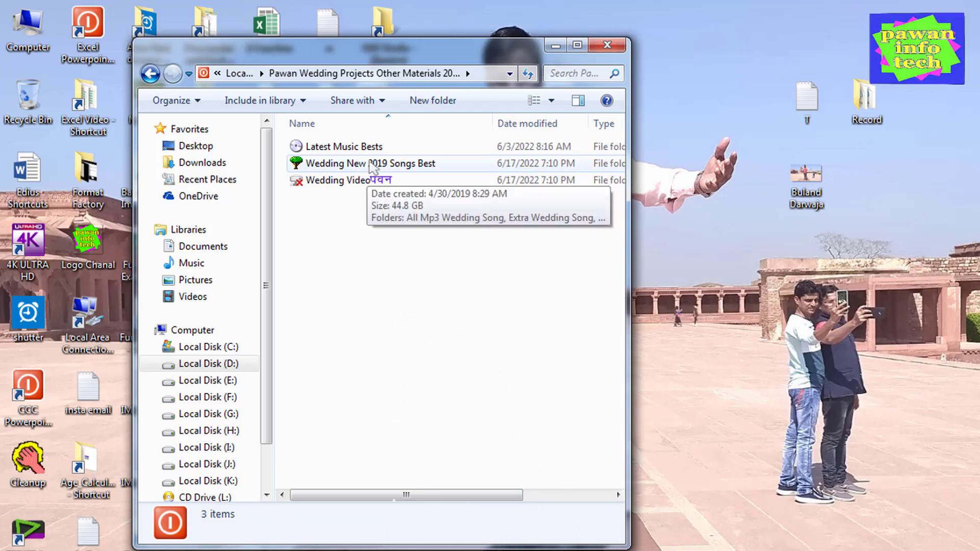
{"action": "double_click", "coordinate": [353, 165]}
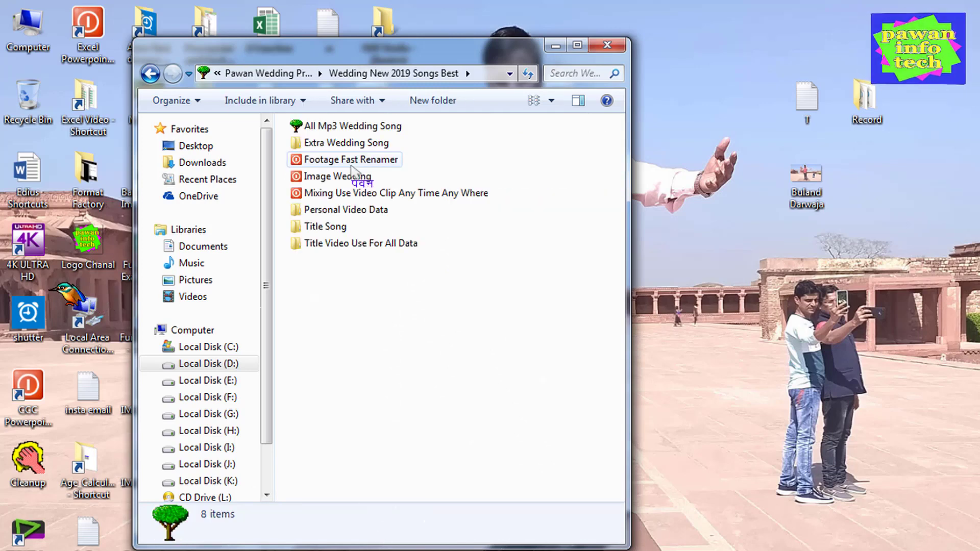
{"action": "double_click", "coordinate": [337, 127]}
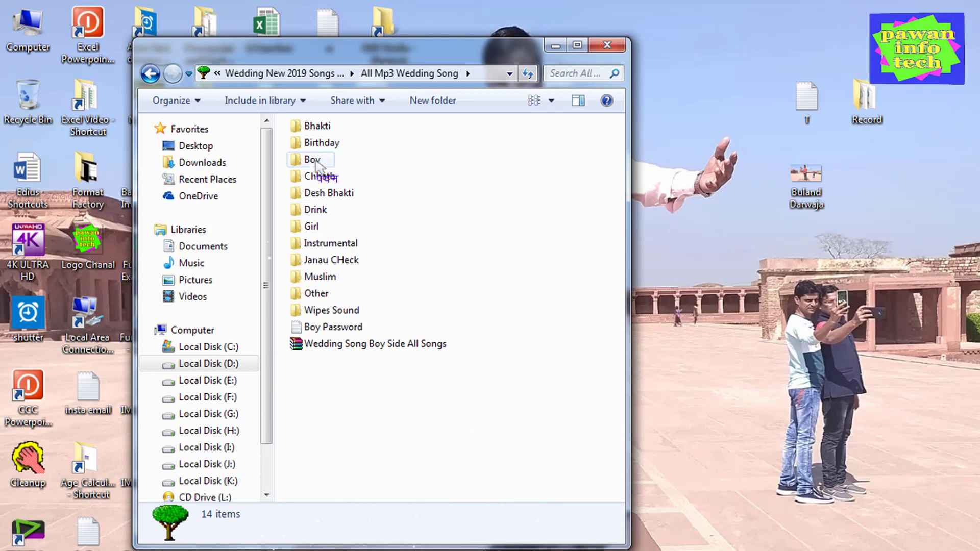
{"action": "double_click", "coordinate": [311, 161]}
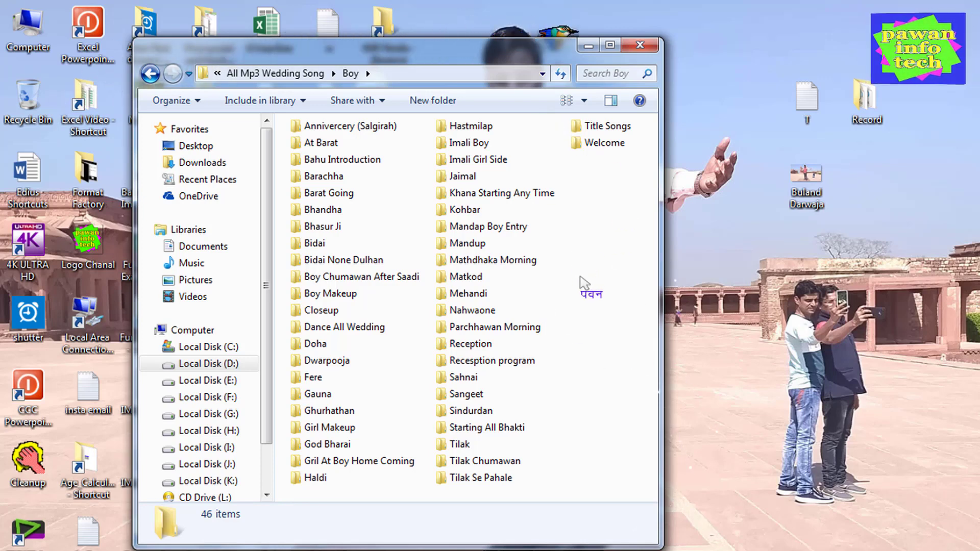
Step: Browse to the same Boy folder from Computer in a second window and move that window away from the first
{"action": "double_click", "coordinate": [34, 32]}
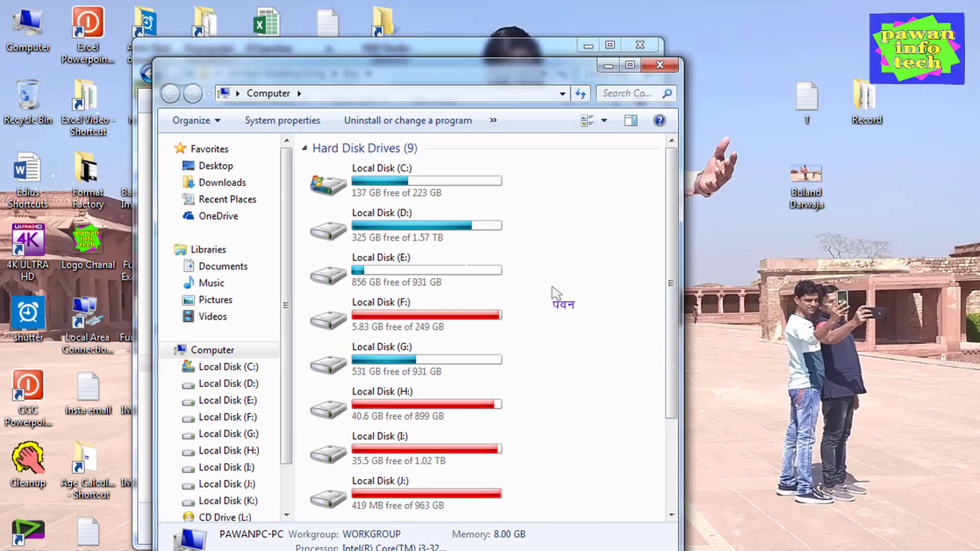
{"action": "double_click", "coordinate": [467, 241]}
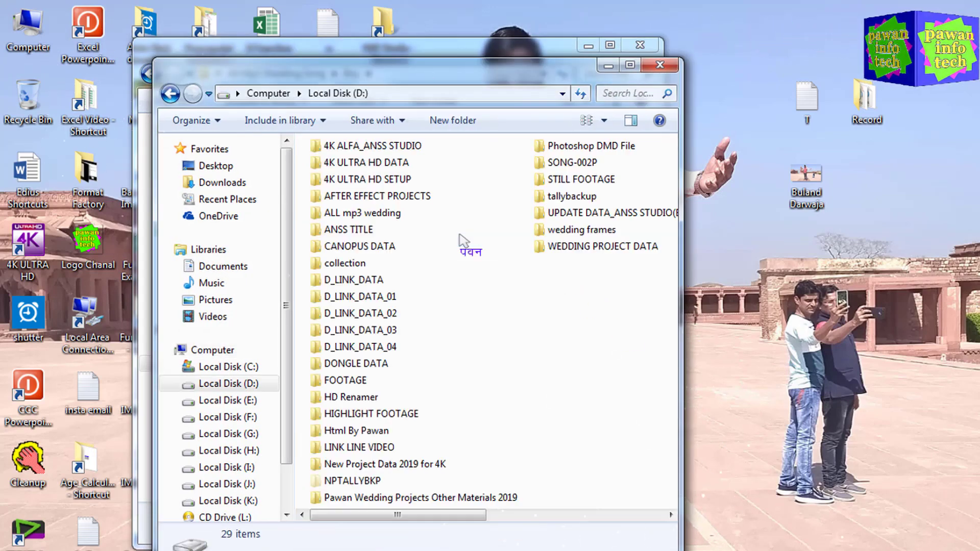
{"action": "double_click", "coordinate": [467, 498]}
{"action": "double_click", "coordinate": [358, 185]}
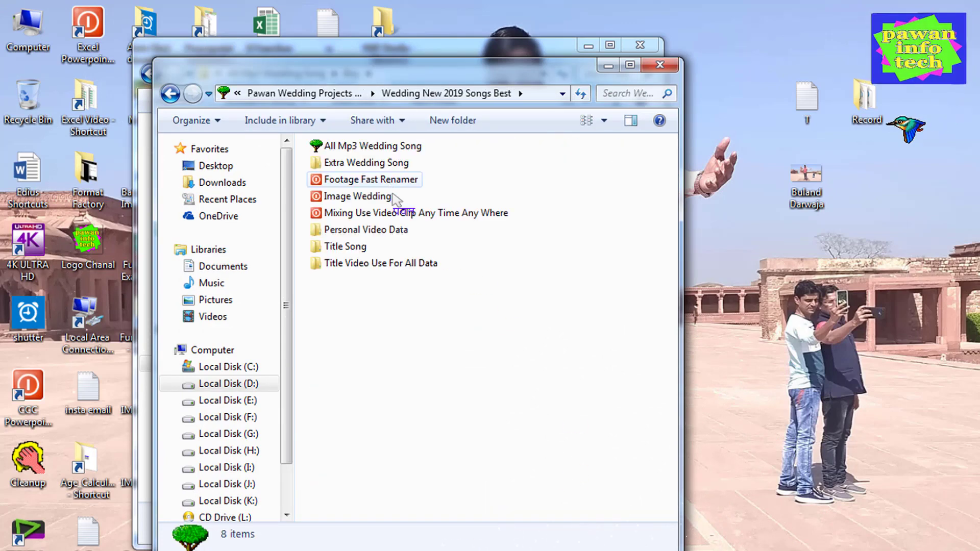
{"action": "double_click", "coordinate": [388, 147]}
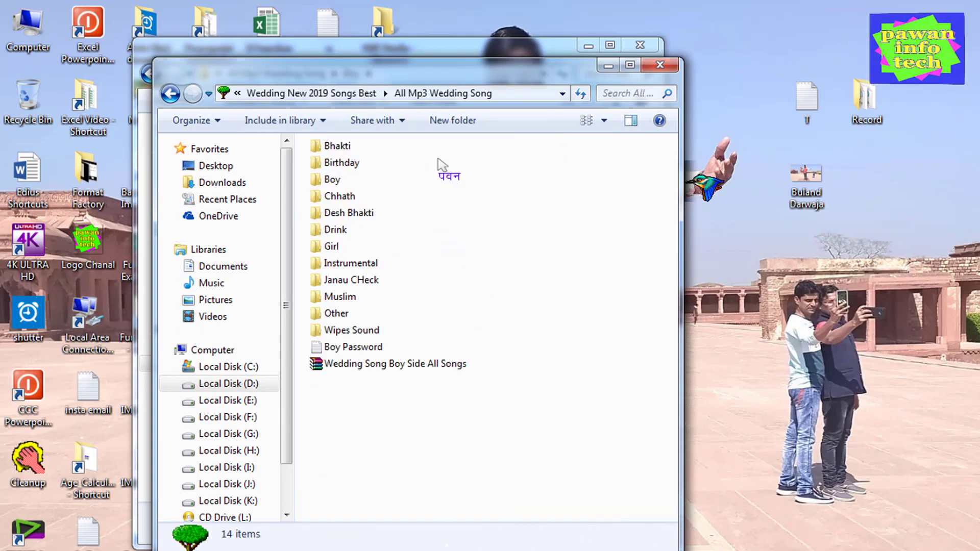
{"action": "double_click", "coordinate": [333, 179]}
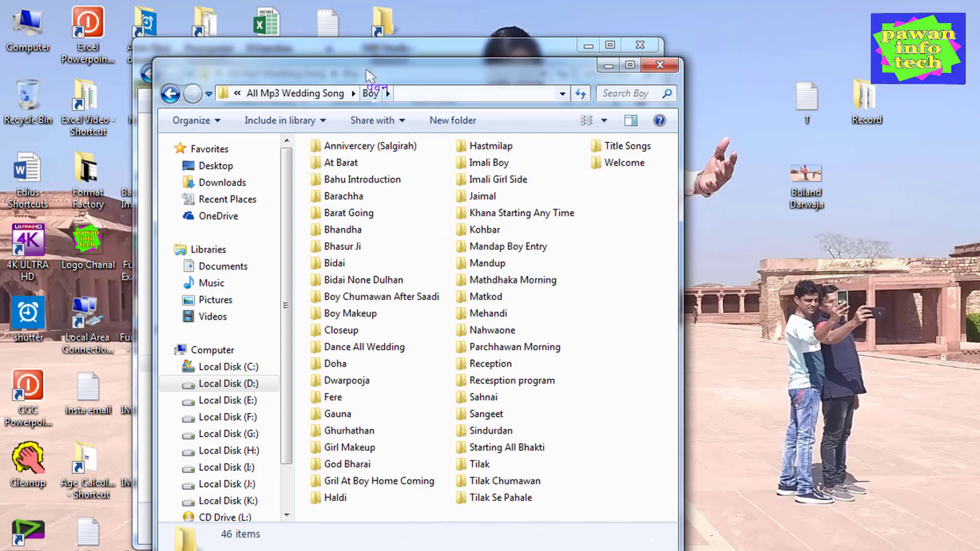
{"action": "left_click_drag", "start_coordinate": [366, 67], "coordinate": [721, 142]}
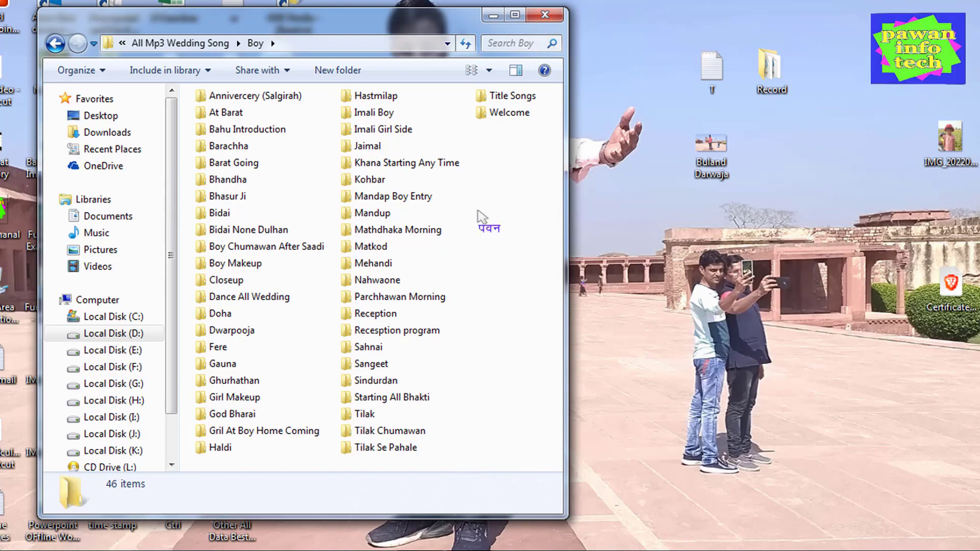
Step: Open a duplicate window of the Boy folder and of its Kohbar subfolder, closing each duplicate
{"action": "key", "text": "ctrl+n"}
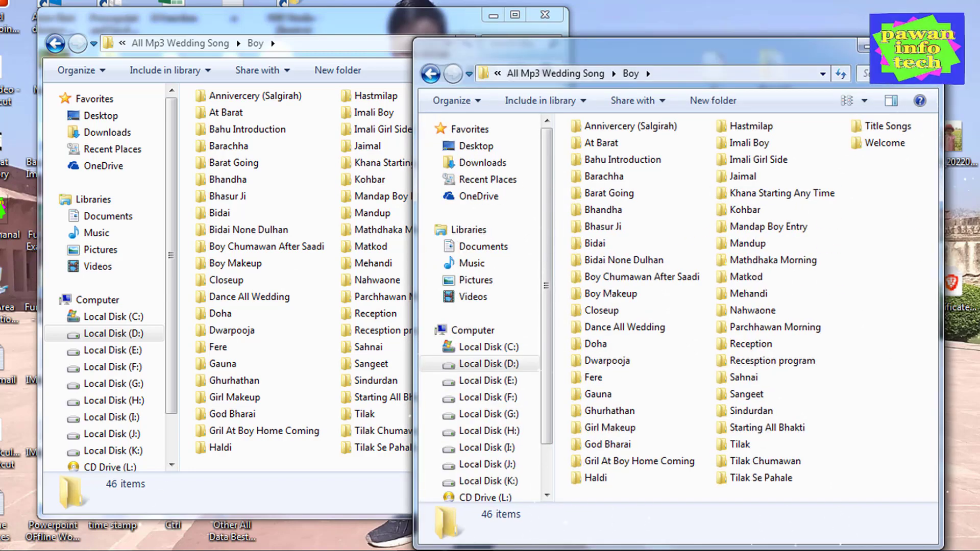
{"action": "key", "text": "ctrl+w"}
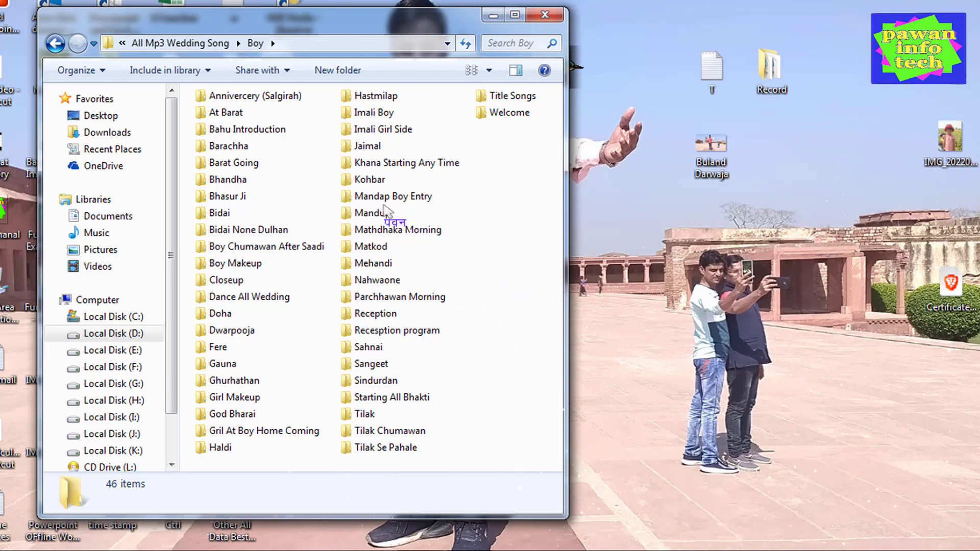
{"action": "double_click", "coordinate": [368, 179]}
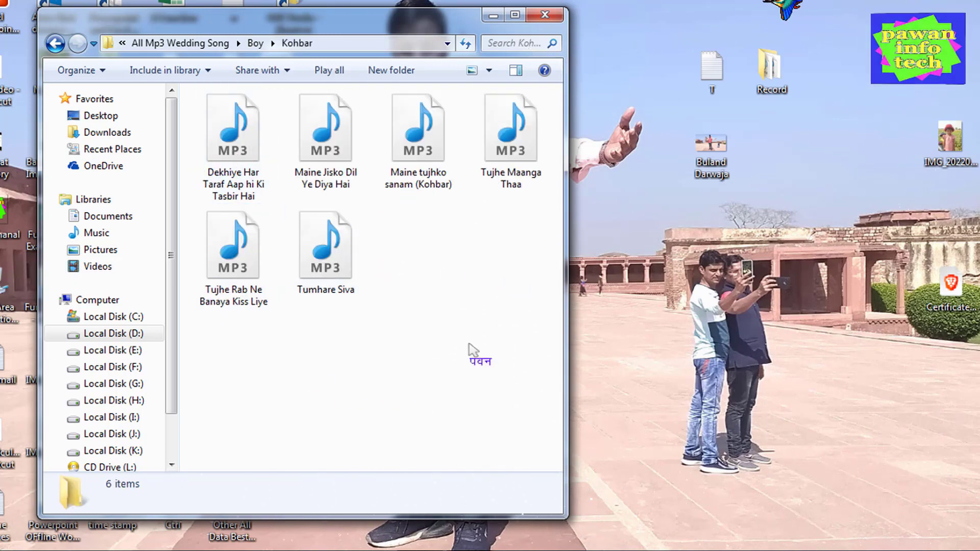
{"action": "key", "text": "ctrl+n"}
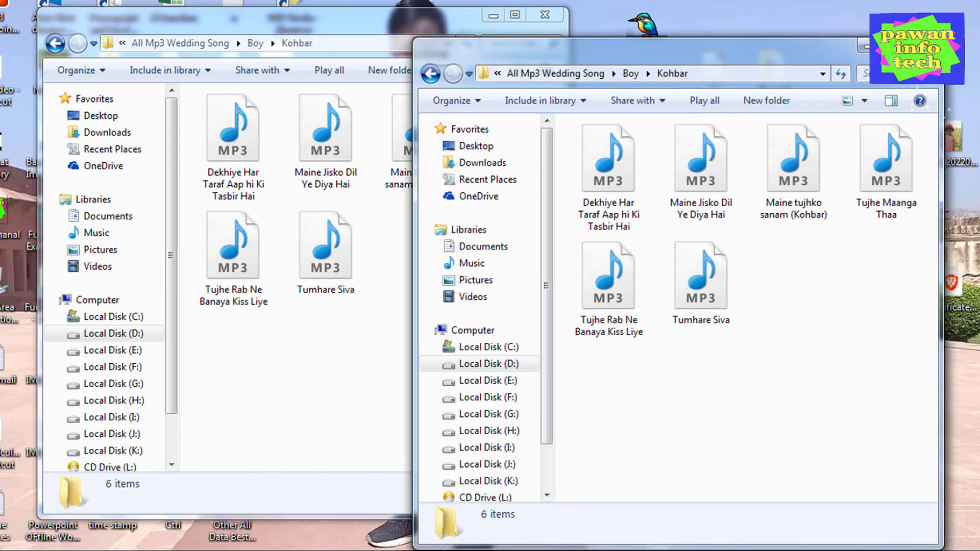
{"action": "key", "text": "ctrl+w"}
Step: Go back to the All Mp3 Wedding Song folder and open a duplicate window of it, closing the duplicate
{"action": "left_click", "coordinate": [55, 44]}
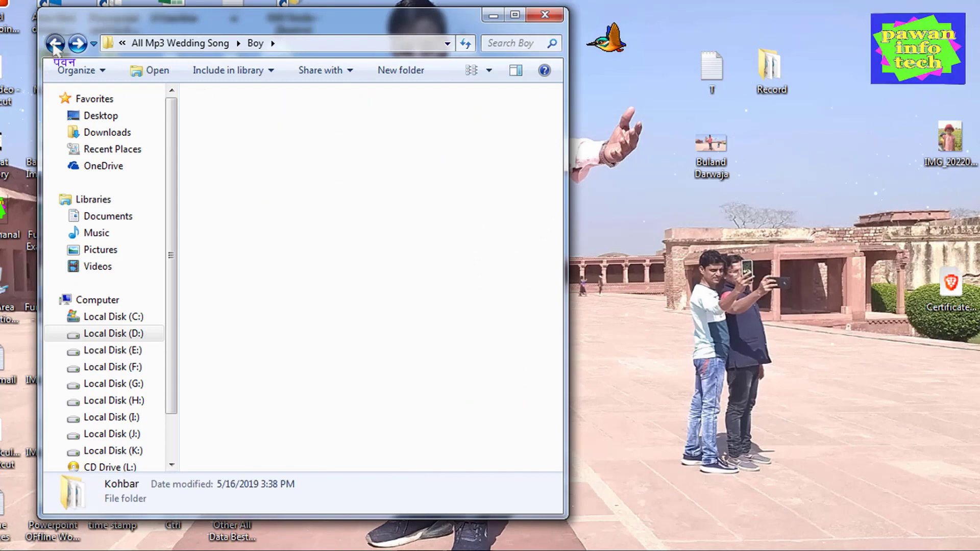
{"action": "left_click", "coordinate": [55, 43]}
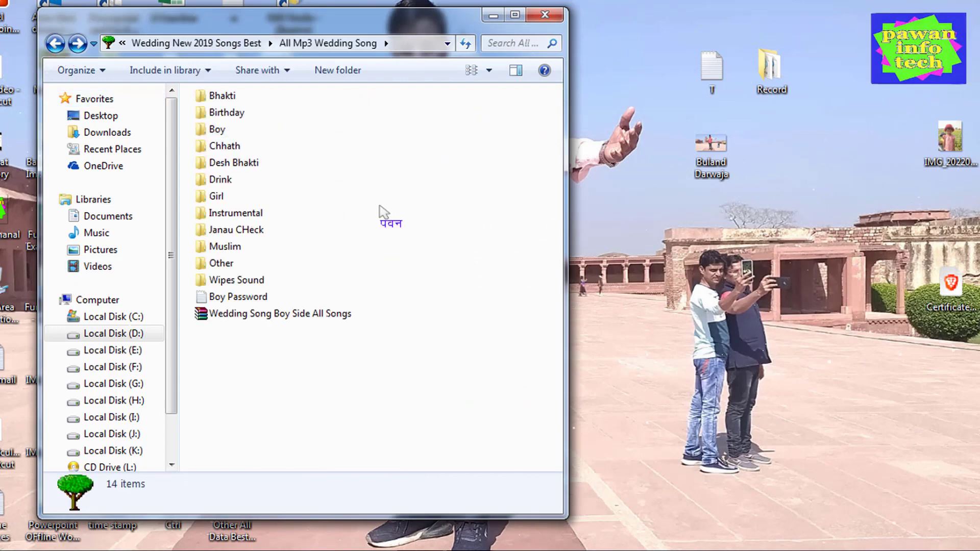
{"action": "key", "text": "ctrl+n"}
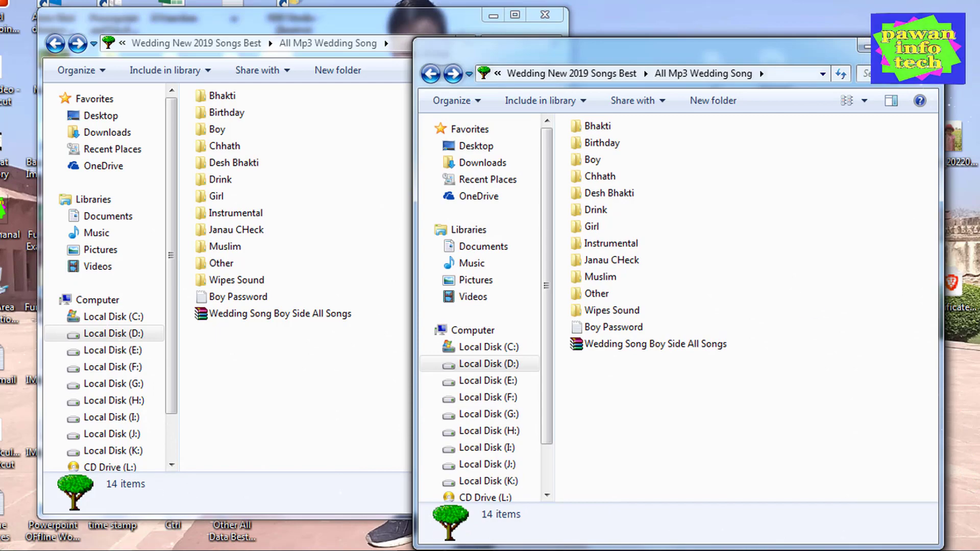
{"action": "left_click", "coordinate": [920, 45]}
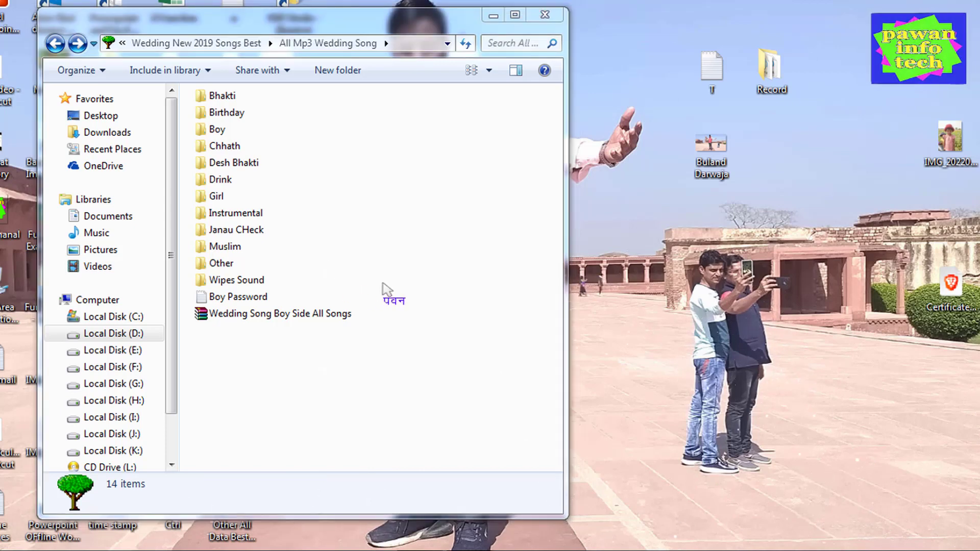
Step: In the Boy folder, open At Barat, Bidai None Dulhan, Doha, Girl Makeup, Kohbar and Reception together, each in its own window
{"action": "double_click", "coordinate": [229, 132]}
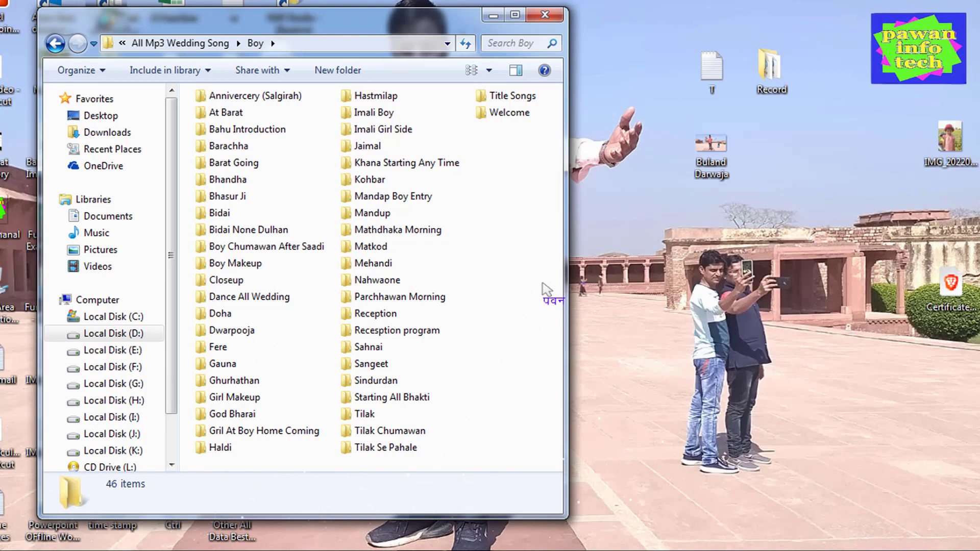
{"action": "left_click", "coordinate": [224, 118]}
{"action": "left_click", "coordinate": [258, 231], "text": "ctrl"}
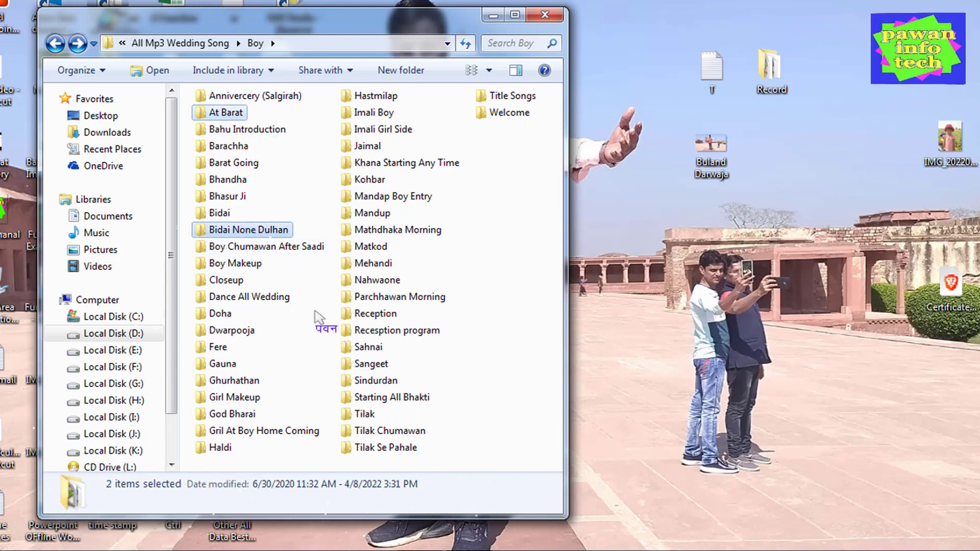
{"action": "left_click", "coordinate": [229, 315], "text": "ctrl"}
{"action": "left_click", "coordinate": [254, 400], "text": "ctrl"}
{"action": "left_click", "coordinate": [370, 179], "text": "ctrl"}
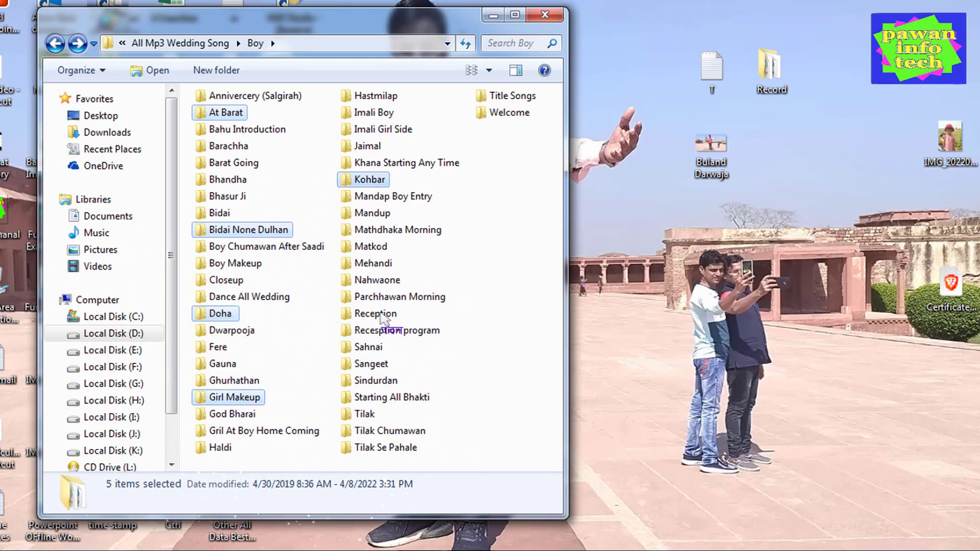
{"action": "left_click", "coordinate": [376, 314], "text": "ctrl"}
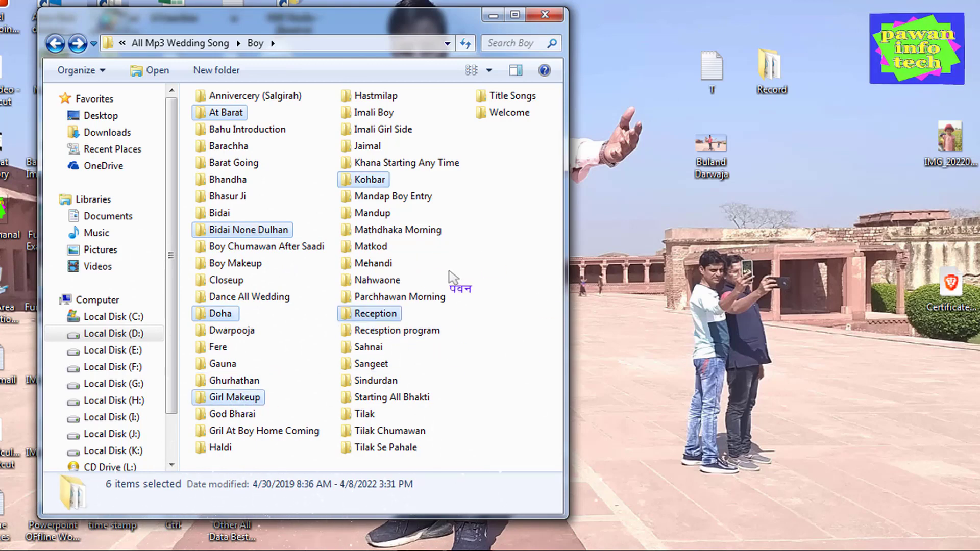
{"action": "left_click", "coordinate": [371, 180], "text": "ctrl"}
{"action": "key", "text": "Return"}
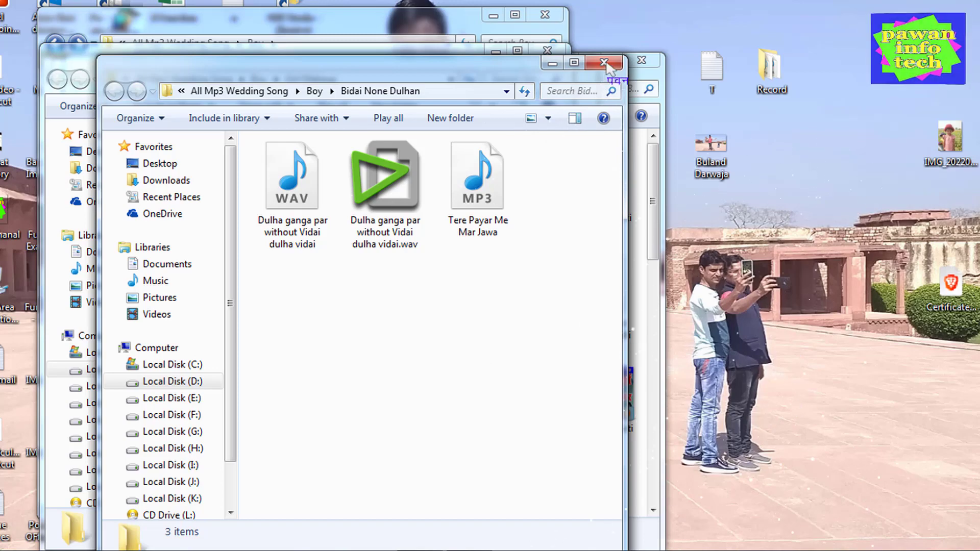
Step: Close all the opened subfolder windows, including Bidai None Dulhan, At Barat and Reception, and clear the selection in Boy
{"action": "left_click", "coordinate": [604, 62]}
{"action": "left_click", "coordinate": [571, 63]}
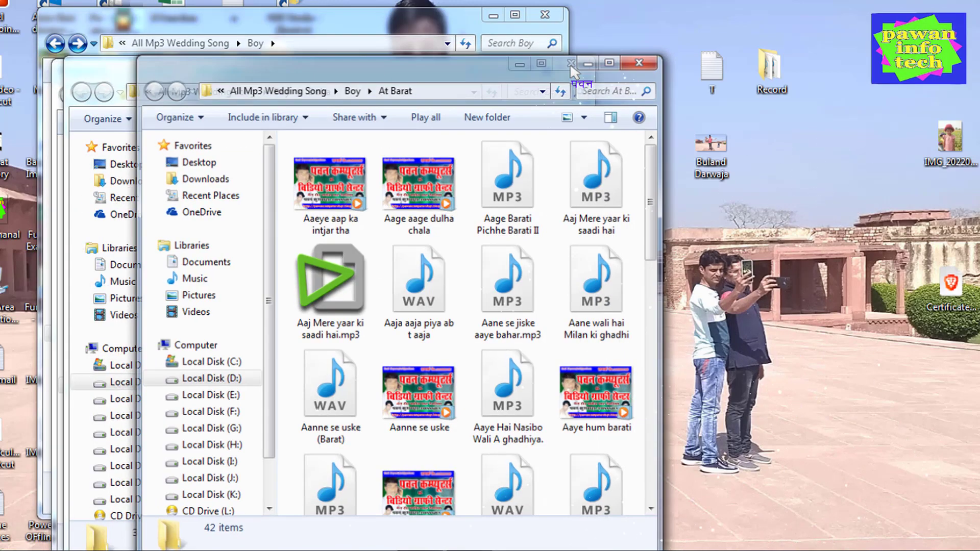
{"action": "left_click", "coordinate": [580, 64]}
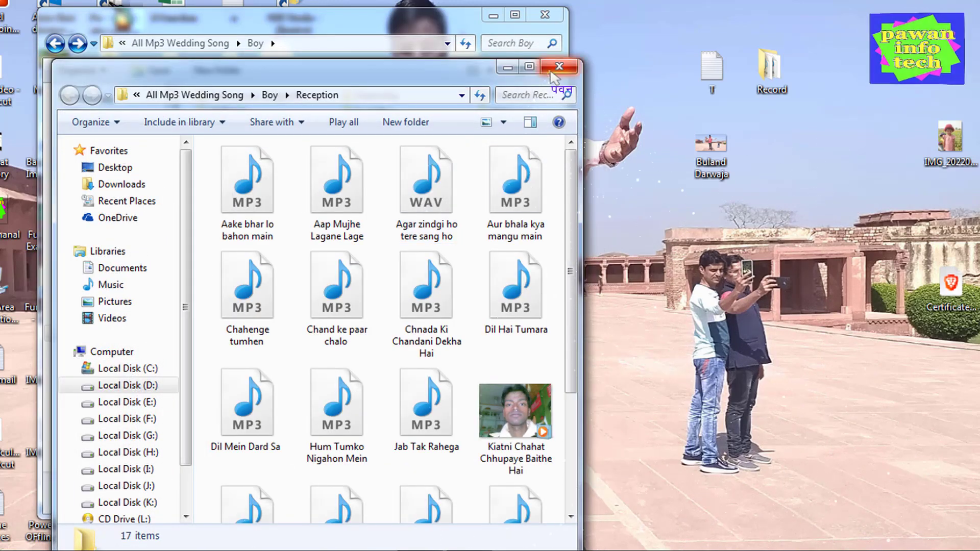
{"action": "left_click", "coordinate": [552, 72]}
{"action": "left_click", "coordinate": [483, 211]}
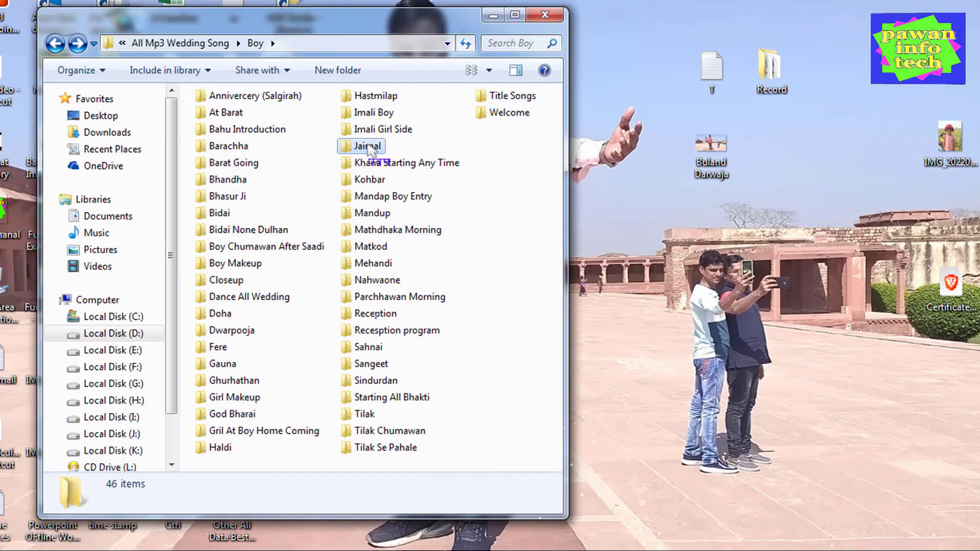
Step: Open the Jaimal, Matkod and Sangeet subfolders together, each in its own window
{"action": "left_click", "coordinate": [370, 147]}
{"action": "left_click", "coordinate": [372, 249], "text": "ctrl"}
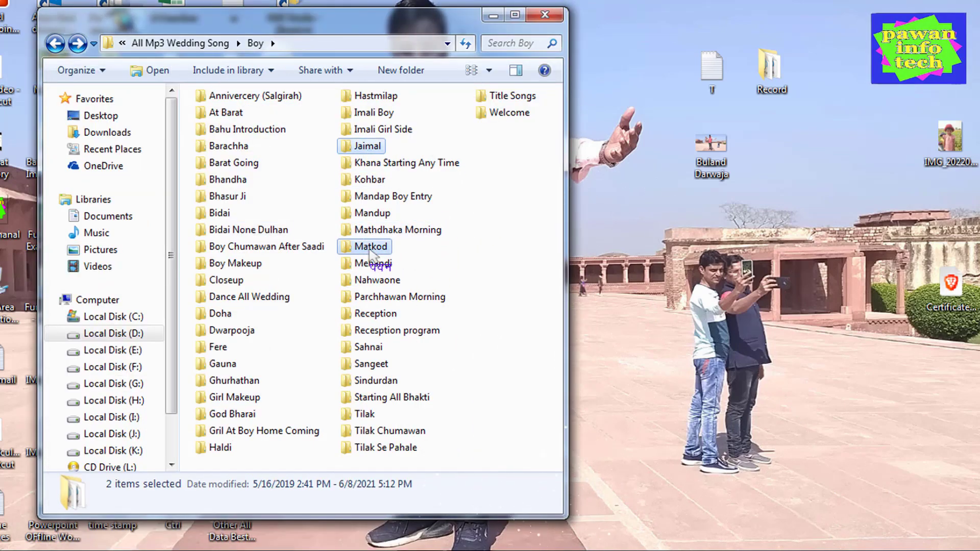
{"action": "left_click", "coordinate": [382, 364], "text": "ctrl"}
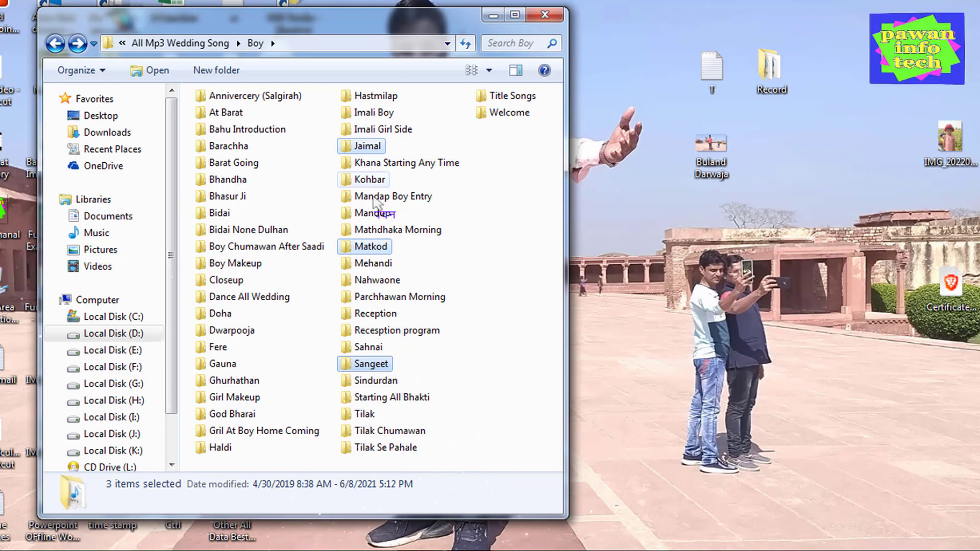
{"action": "left_click", "coordinate": [371, 247], "text": "ctrl"}
{"action": "key", "text": "Return"}
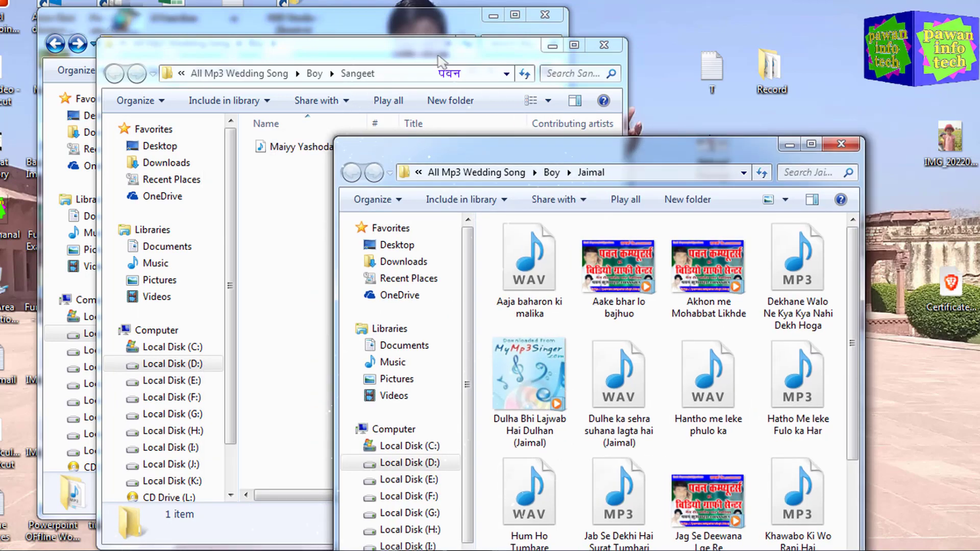
Step: Move the Sangeet window clear of the Boy folder, close the opened subfolder windows and clear the selection
{"action": "left_click_drag", "start_coordinate": [441, 62], "coordinate": [315, 196]}
{"action": "left_click", "coordinate": [479, 178]}
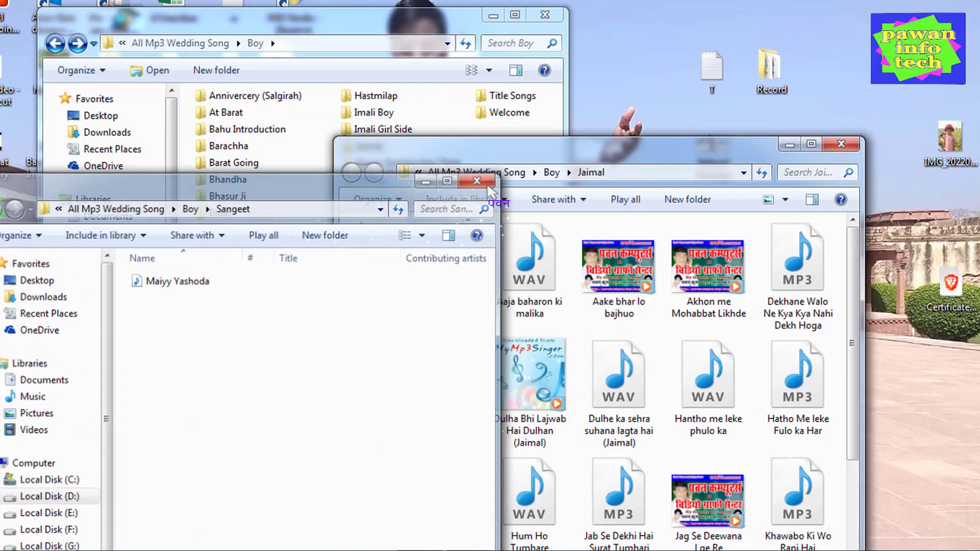
{"action": "left_click", "coordinate": [843, 145]}
{"action": "left_click", "coordinate": [459, 243]}
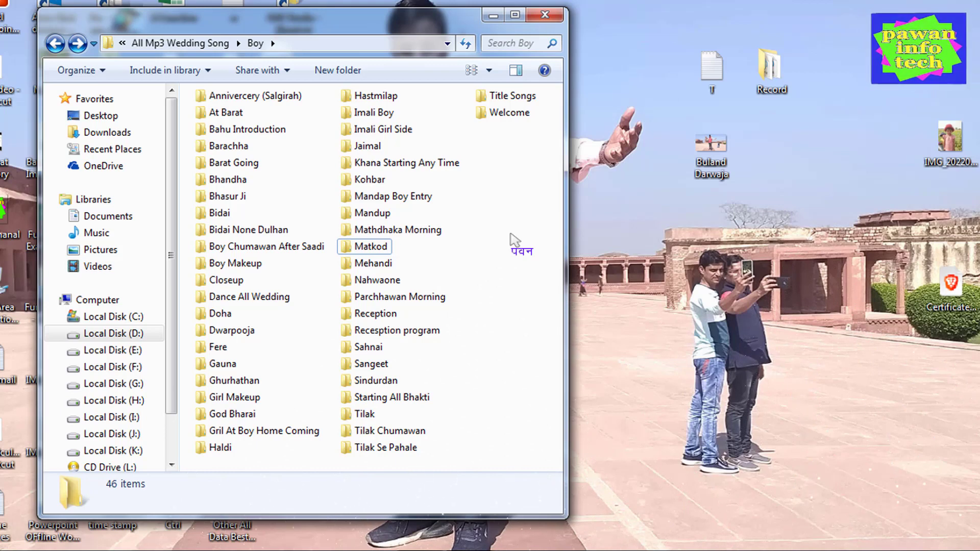
Step: Select the subfolders from Bahu Introduction to Fere, open each in its own window and view the list of open folder windows
{"action": "left_click_drag", "start_coordinate": [317, 126], "coordinate": [213, 352]}
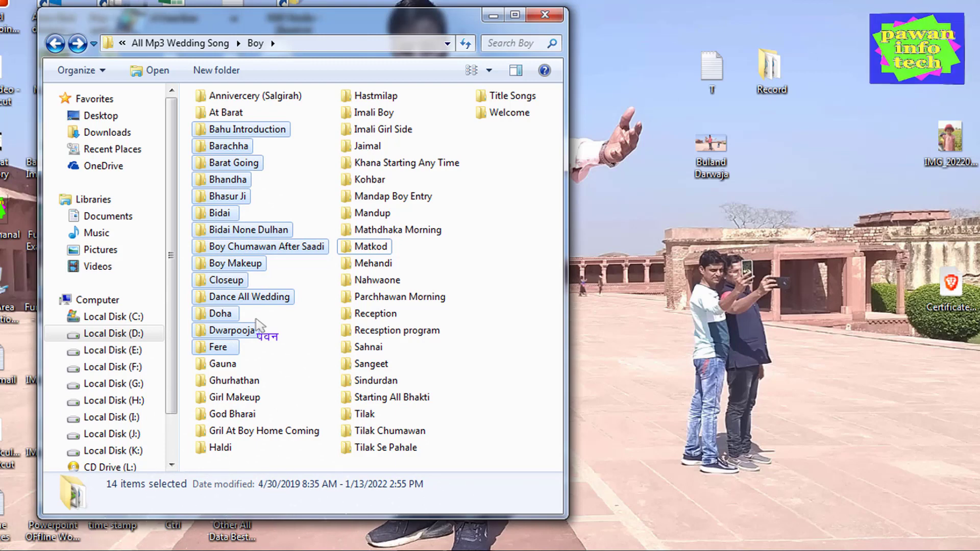
{"action": "key", "text": "ctrl+Return"}
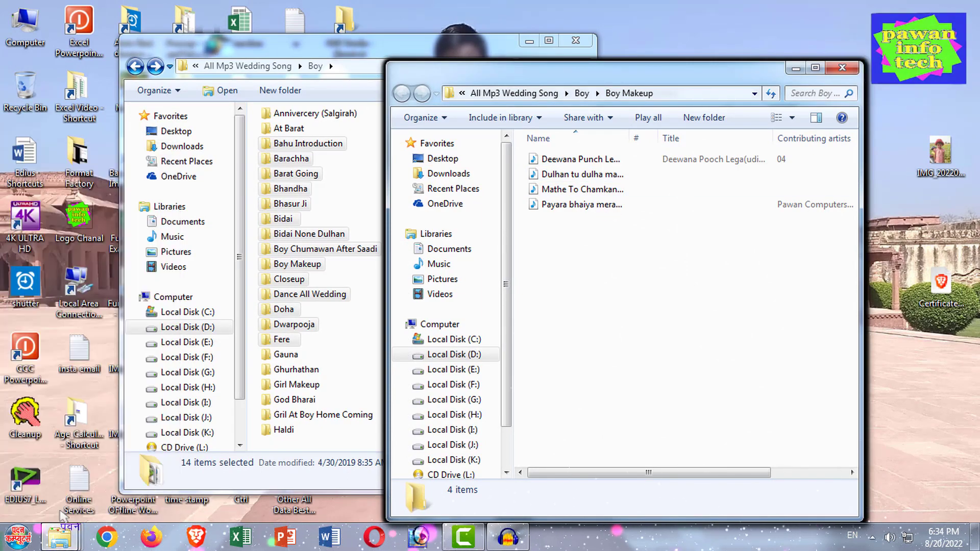
{"action": "right_click", "coordinate": [74, 536]}
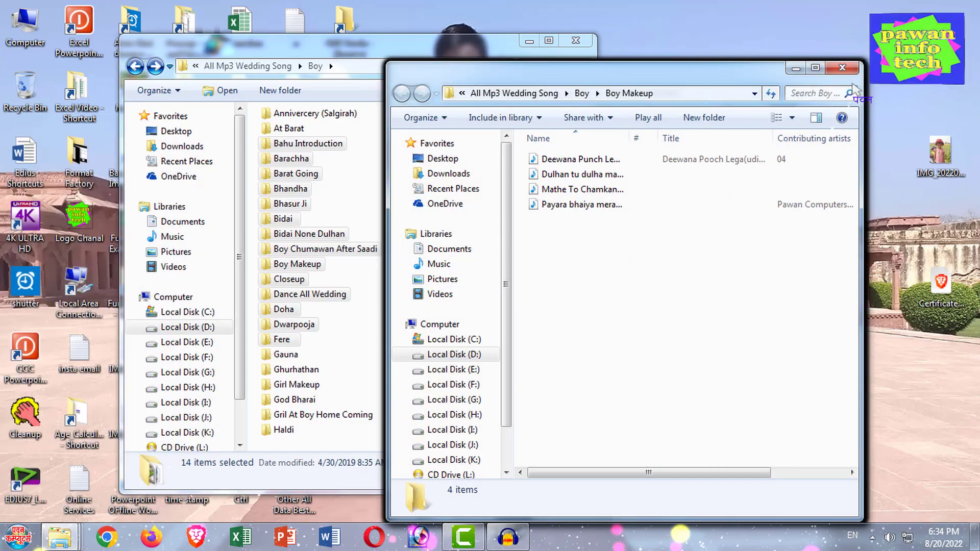
Step: Close every window opened for the Bahu Introduction to Fere subfolders and clear the selection in the Boy folder
{"action": "left_click", "coordinate": [841, 69]}
{"action": "left_click", "coordinate": [840, 69]}
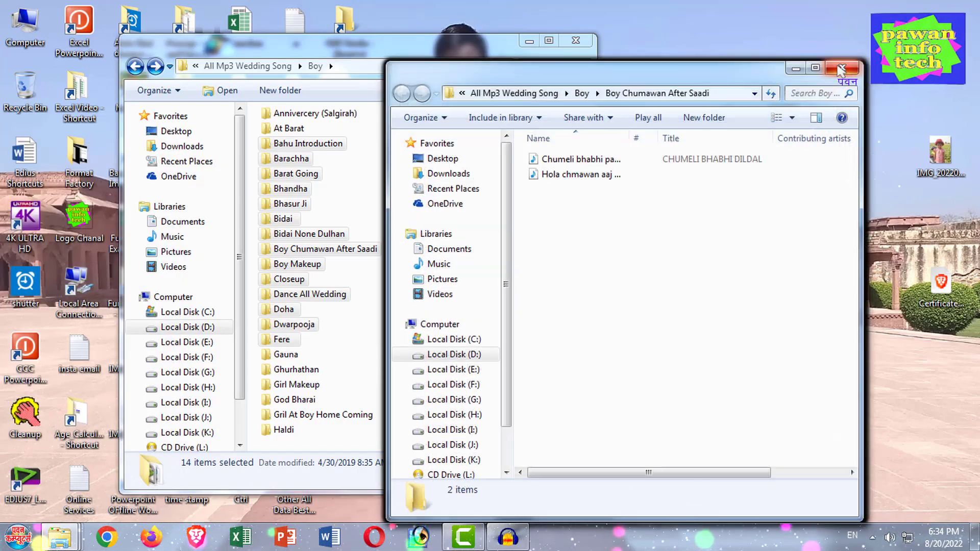
{"action": "left_click", "coordinate": [841, 69]}
{"action": "left_click", "coordinate": [841, 68]}
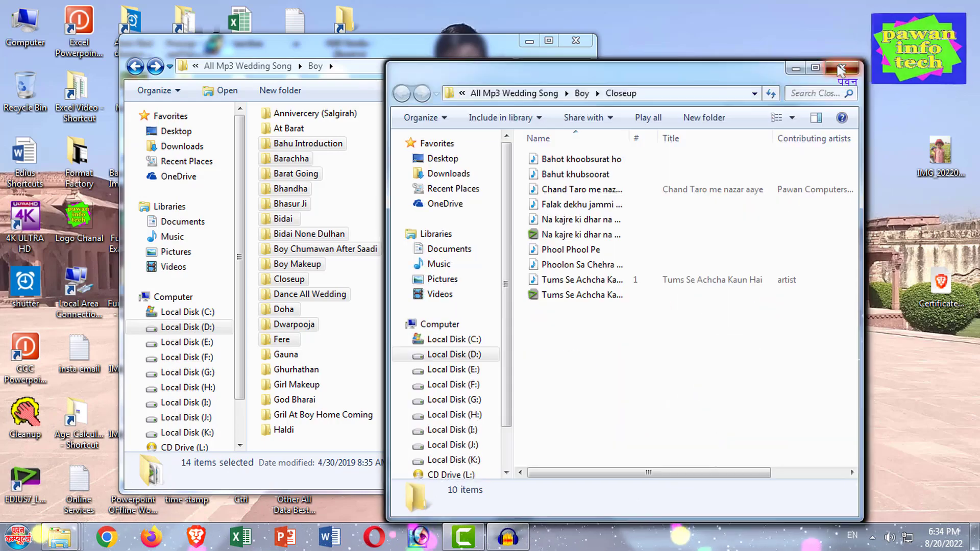
{"action": "left_click", "coordinate": [842, 69]}
{"action": "left_click", "coordinate": [841, 69]}
{"action": "left_click", "coordinate": [842, 69]}
{"action": "left_click", "coordinate": [842, 69]}
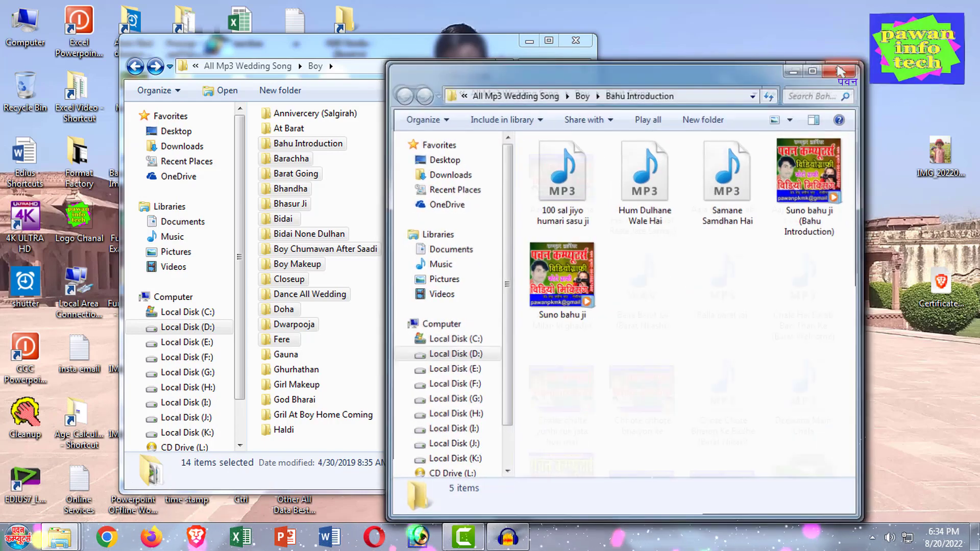
{"action": "left_click", "coordinate": [841, 69]}
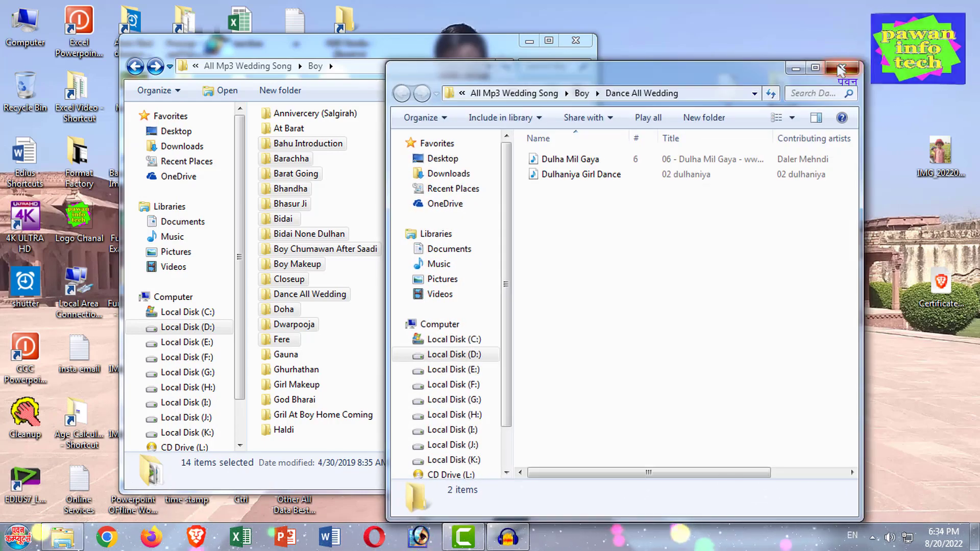
{"action": "left_click", "coordinate": [841, 69]}
{"action": "left_click", "coordinate": [515, 289]}
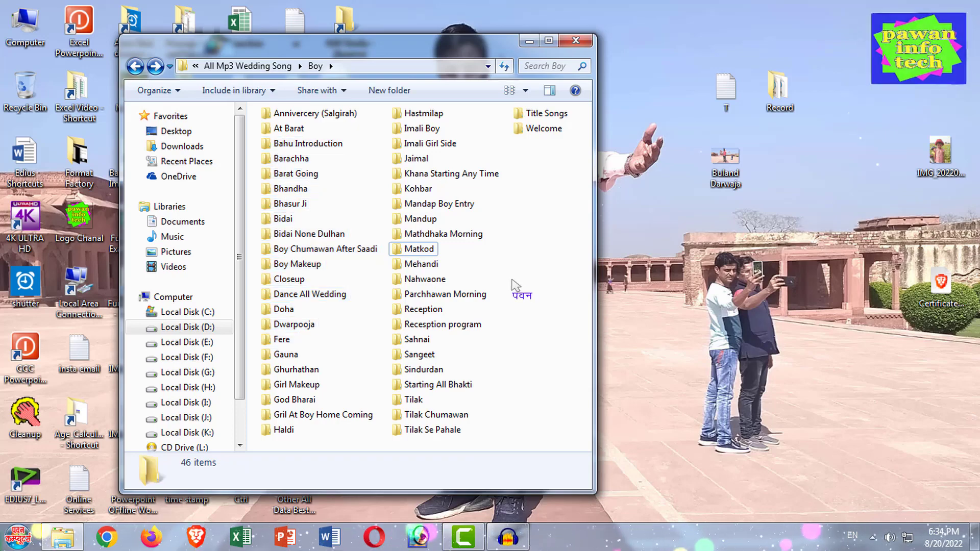
Step: Open Barachha, Boy Makeup, Gauna, Haldi, Kohbar and Reception together in separate windows and preview the open folder windows
{"action": "left_click", "coordinate": [288, 161]}
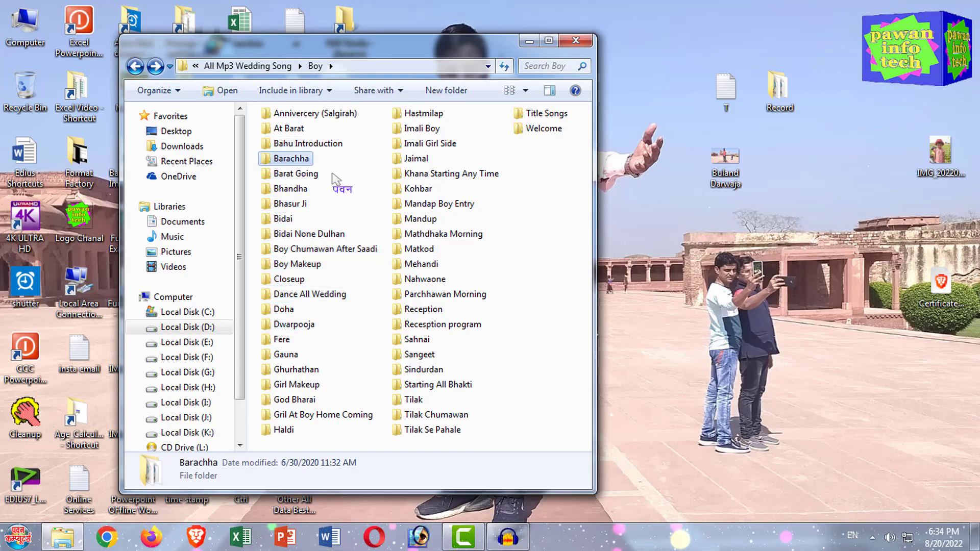
{"action": "left_click", "coordinate": [320, 264], "text": "ctrl"}
{"action": "left_click", "coordinate": [288, 357], "text": "ctrl"}
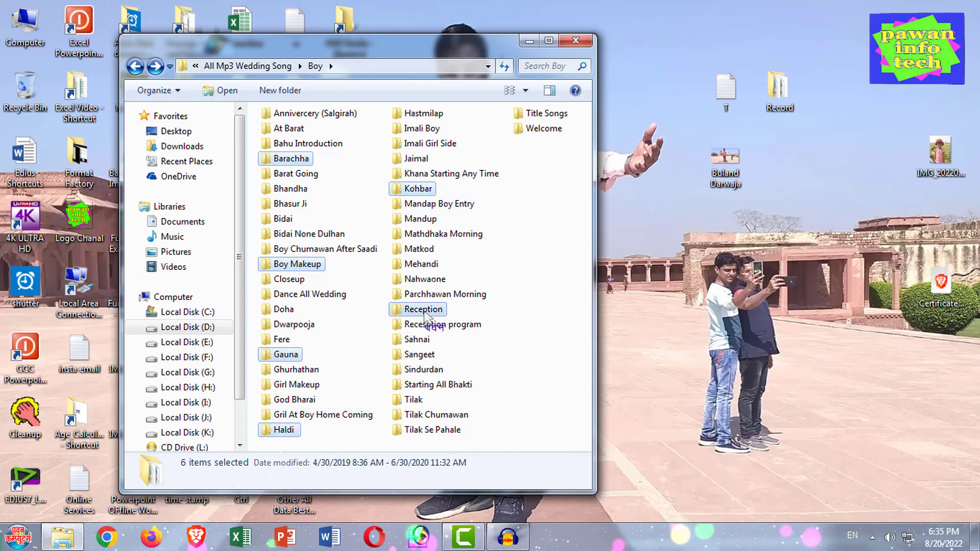
{"action": "double_click", "coordinate": [426, 312]}
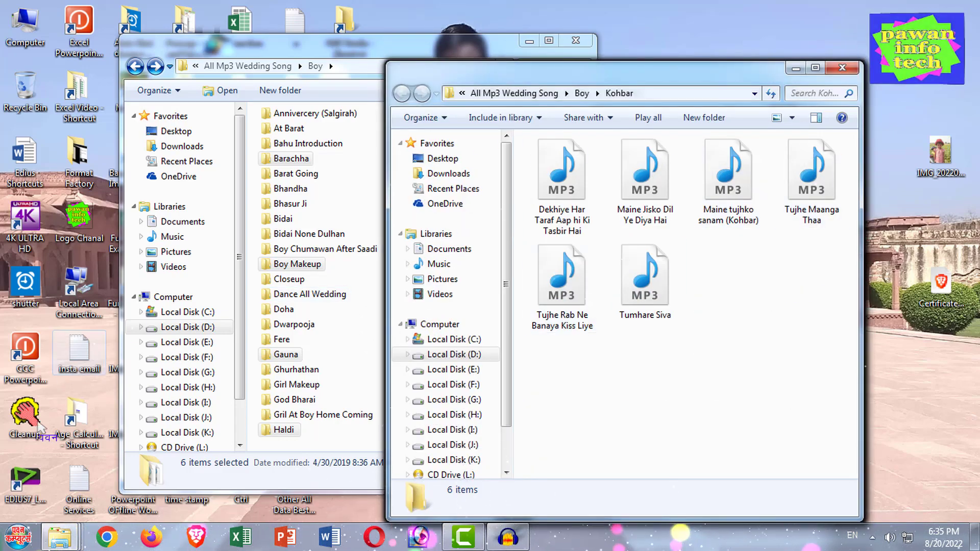
{"action": "left_click", "coordinate": [62, 535]}
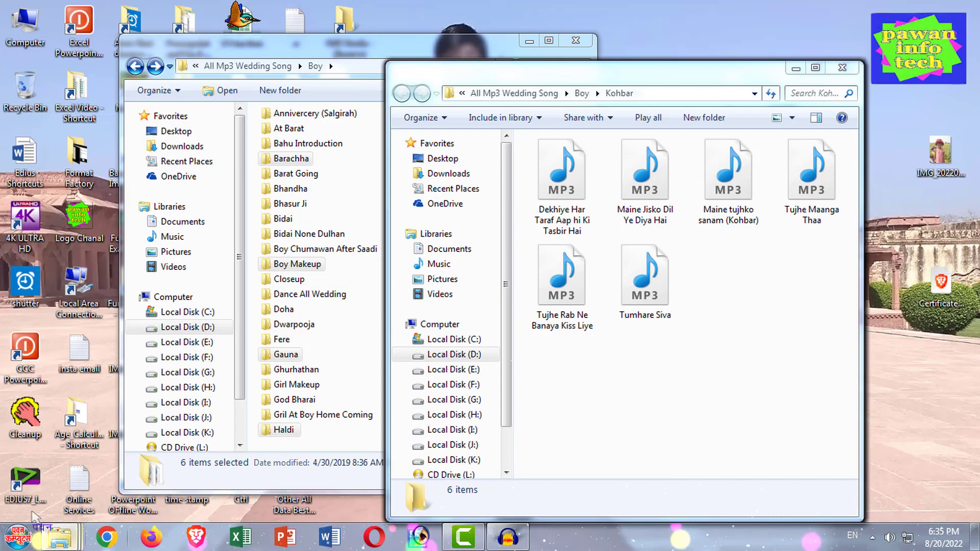
{"action": "mouse_move", "coordinate": [59, 536]}
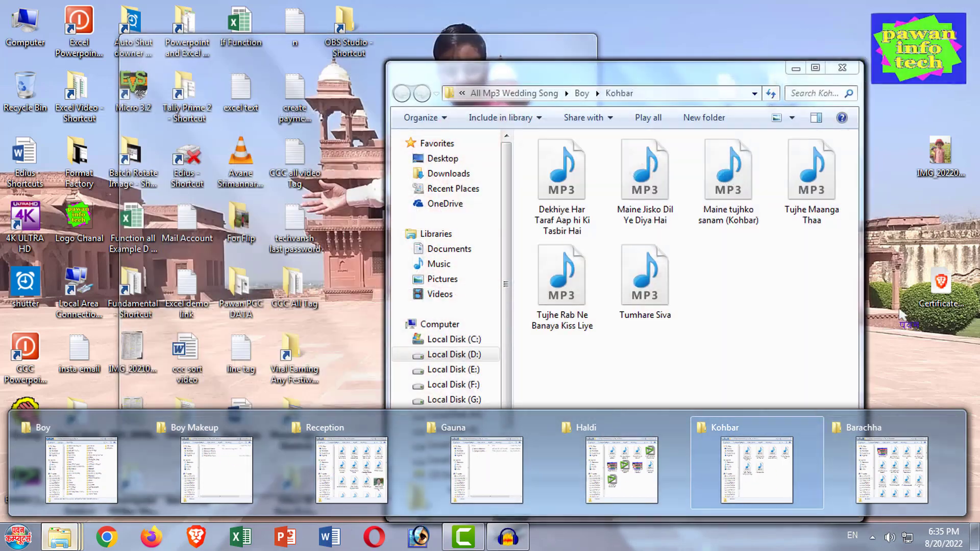
Step: Close the six opened subfolder windows, leaving only Boy open, and refresh the Boy folder
{"action": "left_click", "coordinate": [842, 68]}
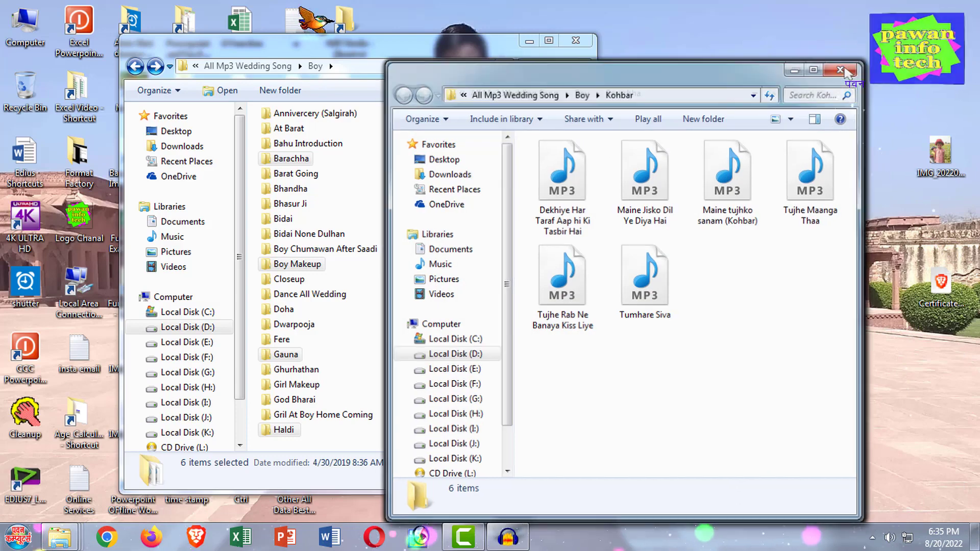
{"action": "left_click", "coordinate": [842, 68]}
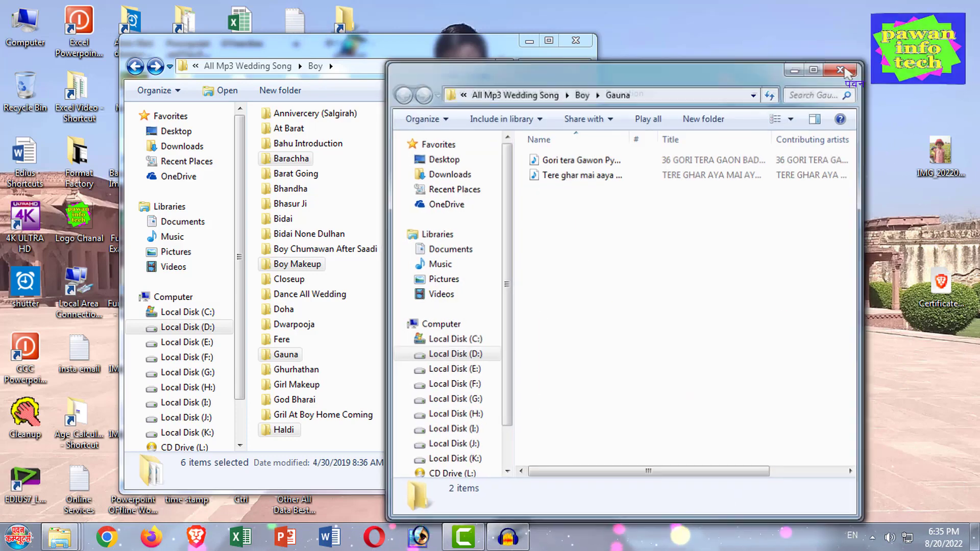
{"action": "left_click", "coordinate": [842, 68]}
{"action": "left_click", "coordinate": [843, 68]}
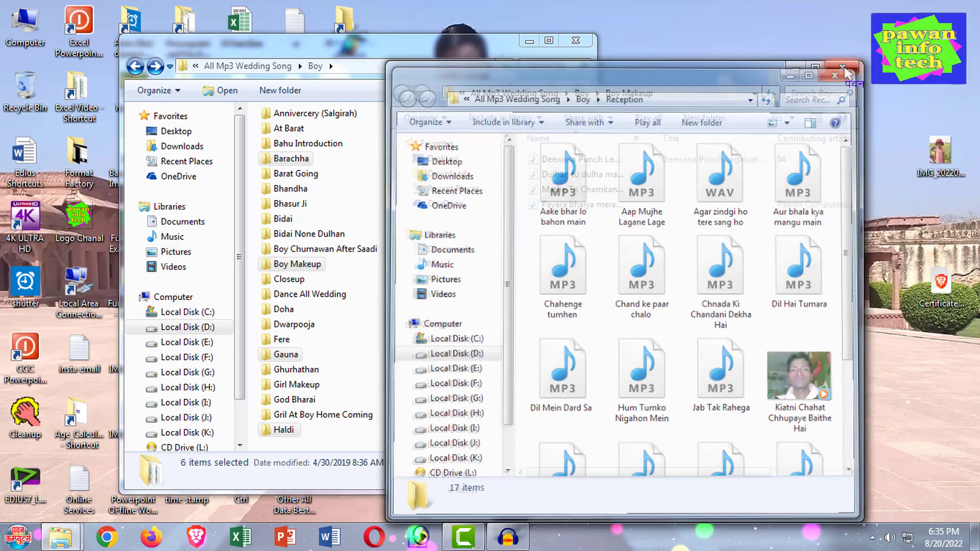
{"action": "left_click", "coordinate": [842, 68]}
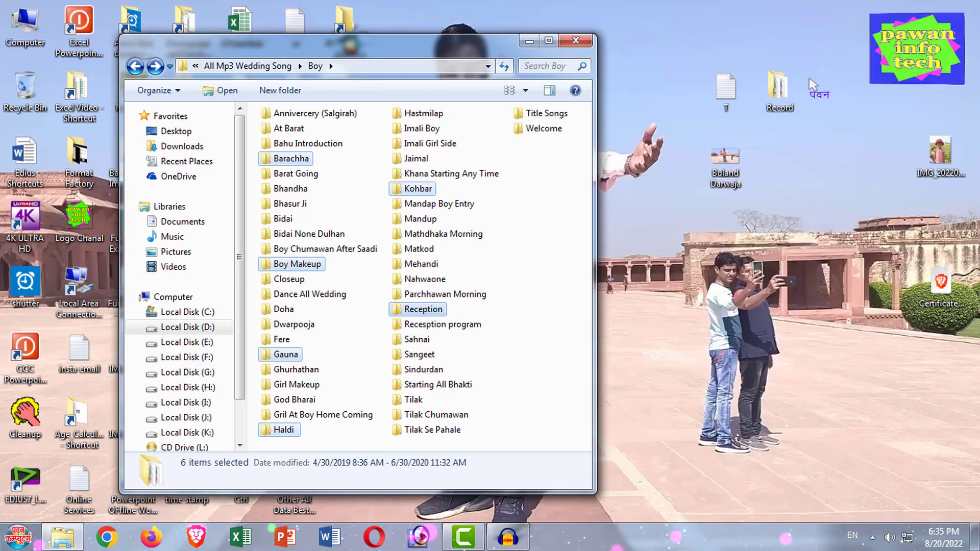
{"action": "right_click", "coordinate": [526, 194]}
{"action": "left_click", "coordinate": [571, 250]}
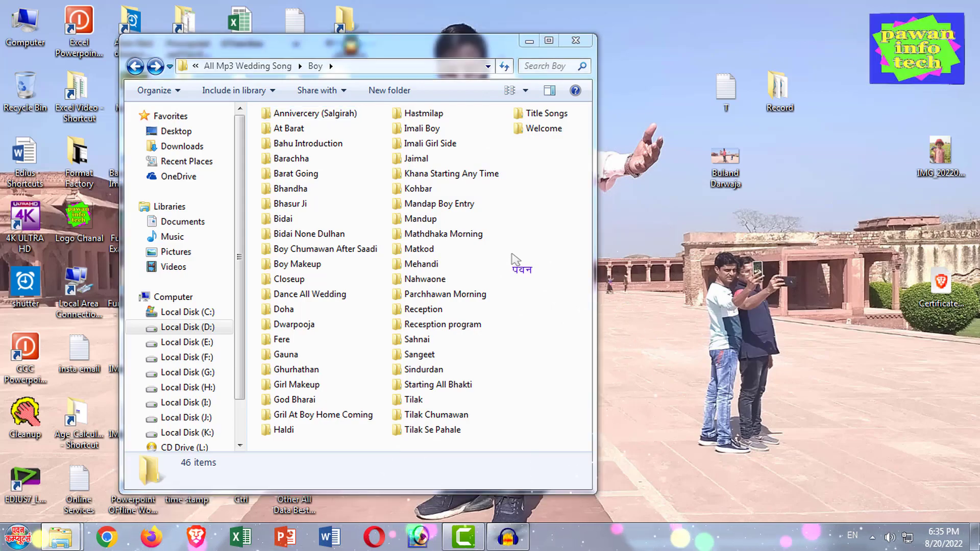
Step: Open a duplicate window of the Boy folder and close both Boy windows
{"action": "key", "text": "ctrl+n"}
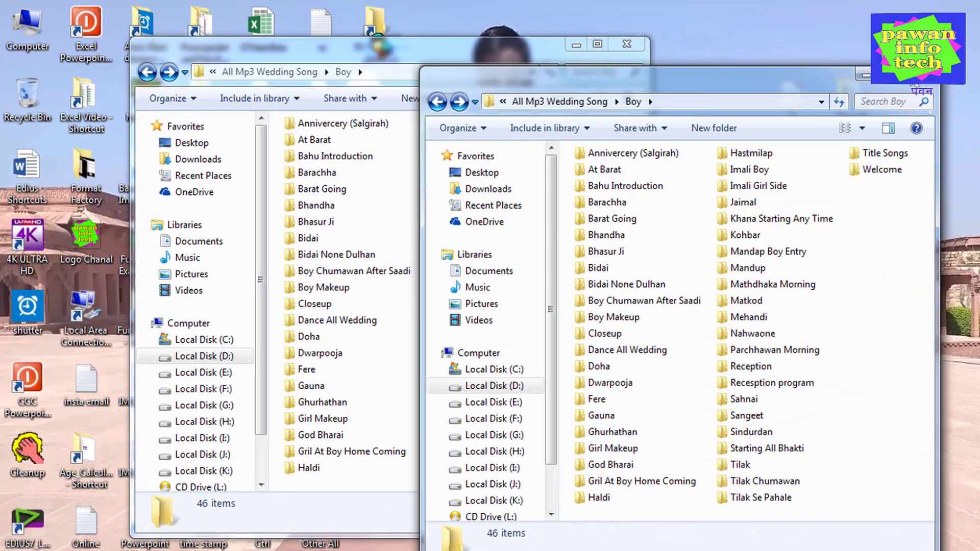
{"action": "left_click", "coordinate": [883, 71]}
{"action": "key", "text": "alt+F4"}
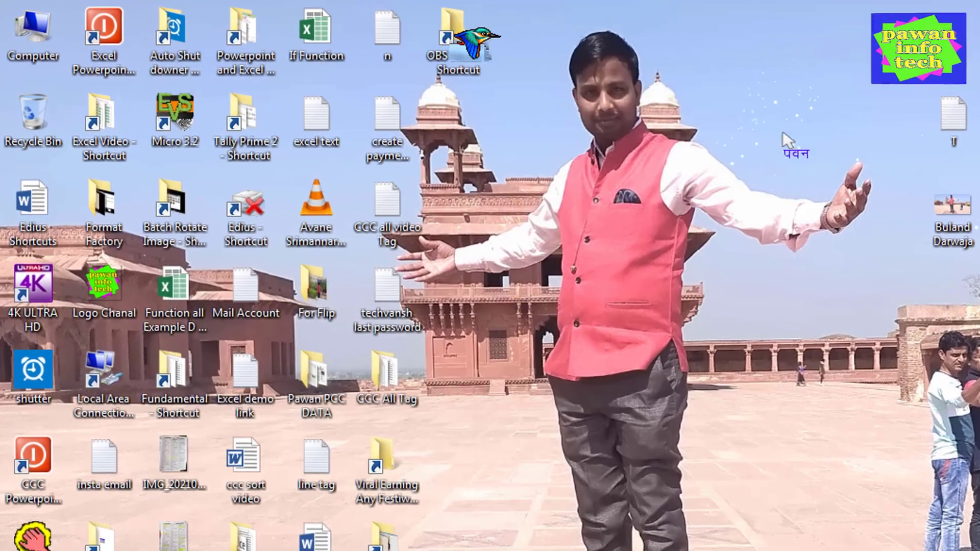
Step: Refresh the desktop three times
{"action": "right_click", "coordinate": [554, 201]}
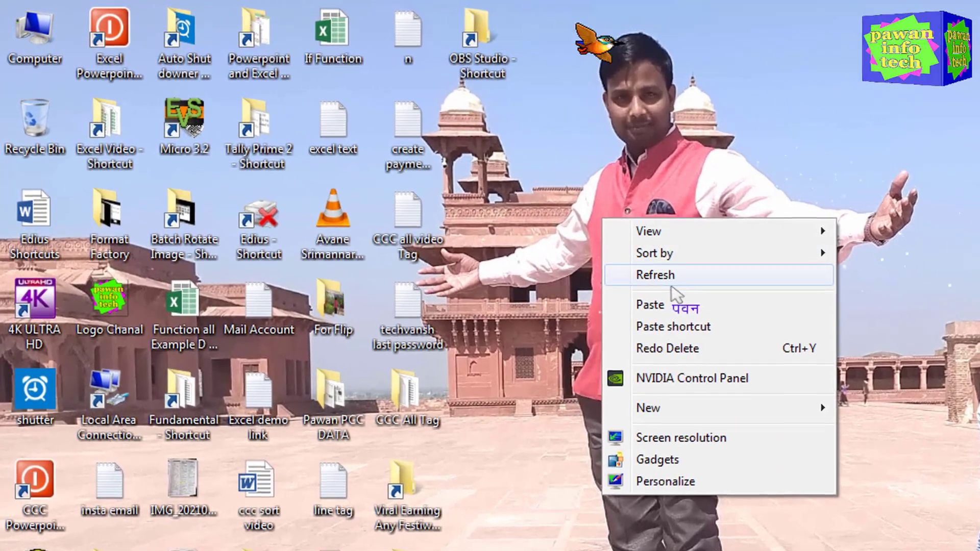
{"action": "left_click", "coordinate": [672, 285]}
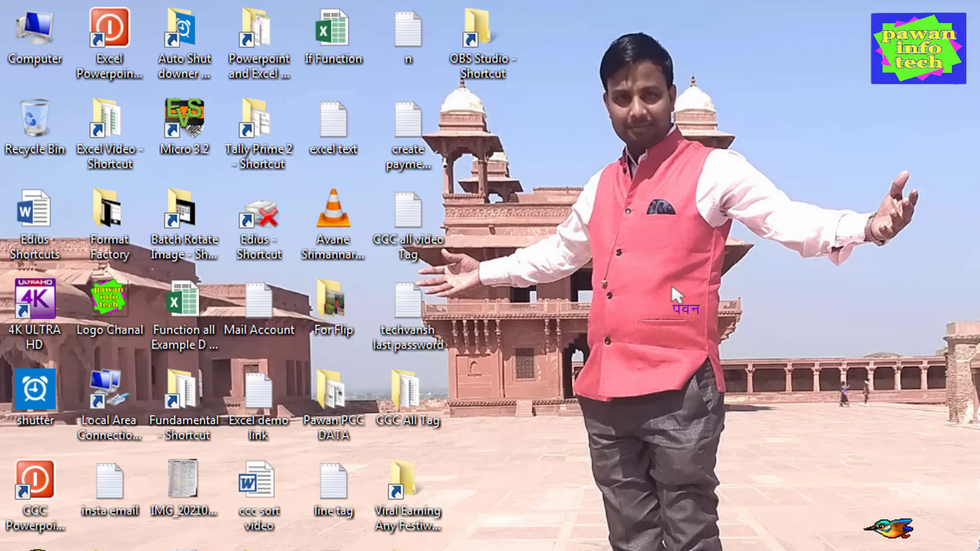
{"action": "right_click", "coordinate": [790, 314]}
{"action": "left_click", "coordinate": [839, 372]}
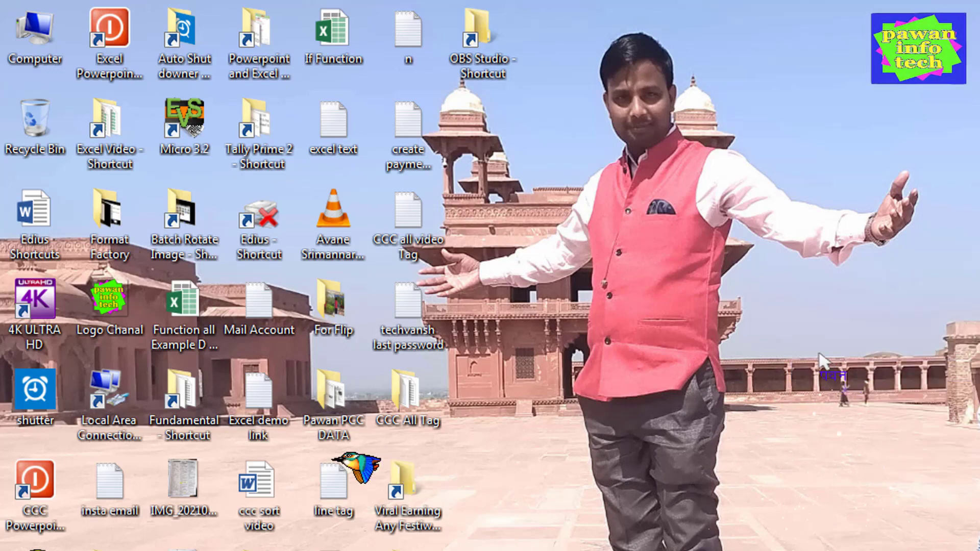
{"action": "right_click", "coordinate": [780, 292]}
{"action": "left_click", "coordinate": [850, 347]}
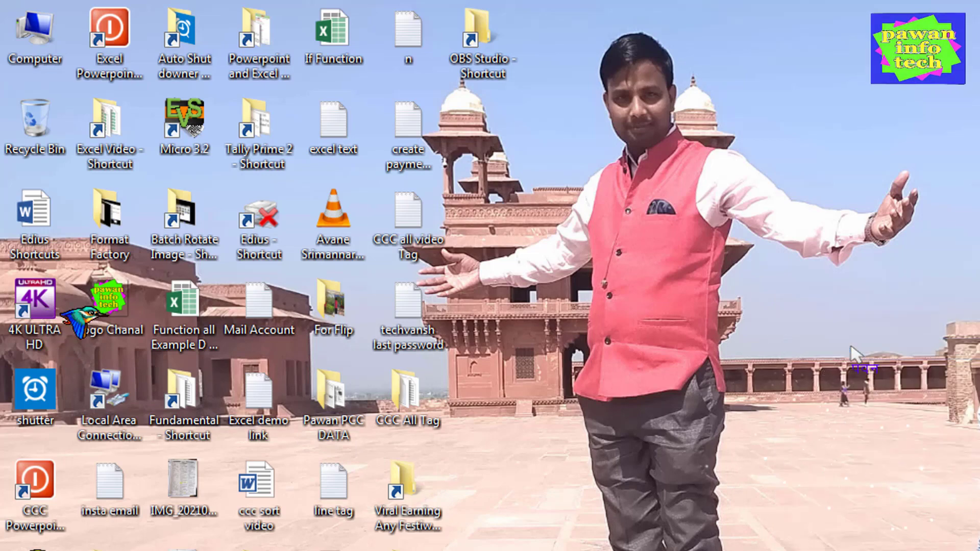